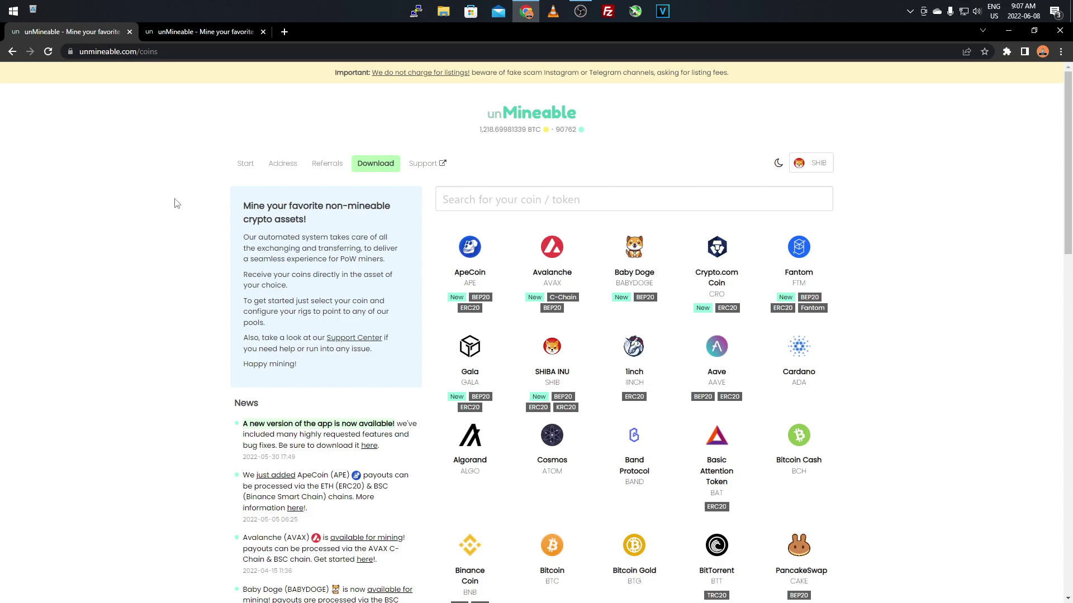
# Step: Examine the full list of supported coins and tokens on the unMineable coins page, along with its news and supported algorithms
pyautogui.scroll(-7, 175, 204)
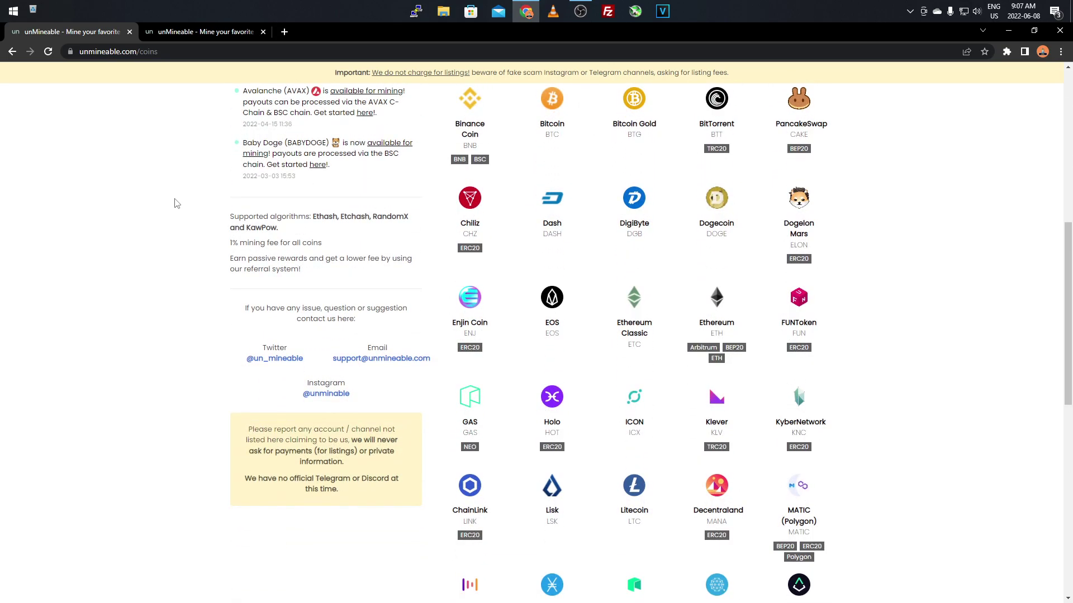
pyautogui.scroll(4, 175, 204)
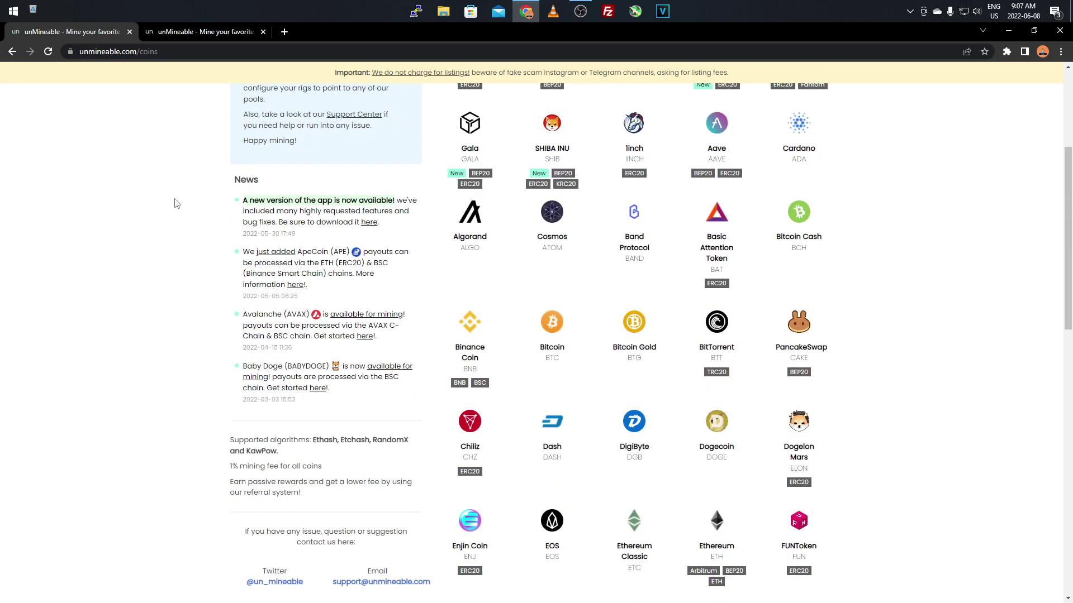
pyautogui.scroll(-4, 175, 204)
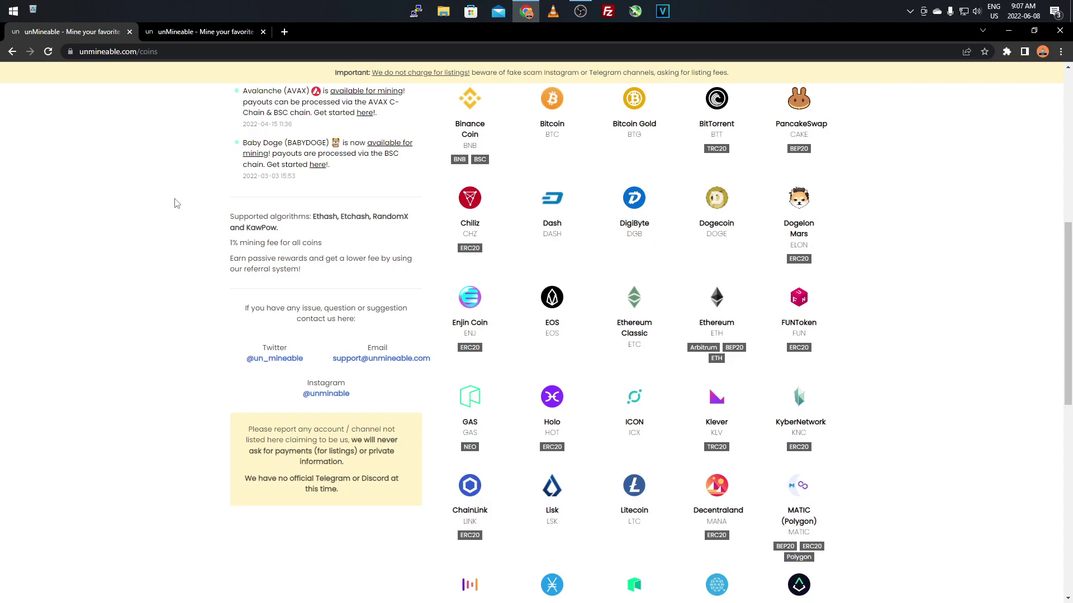
pyautogui.scroll(-7, 175, 204)
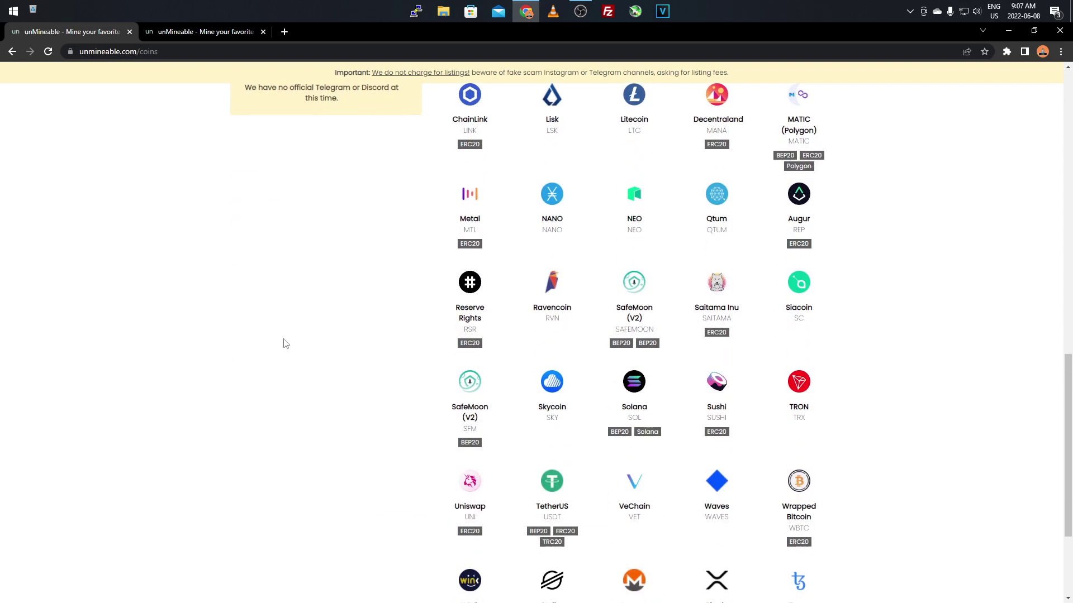
pyautogui.scroll(-3, 280, 357)
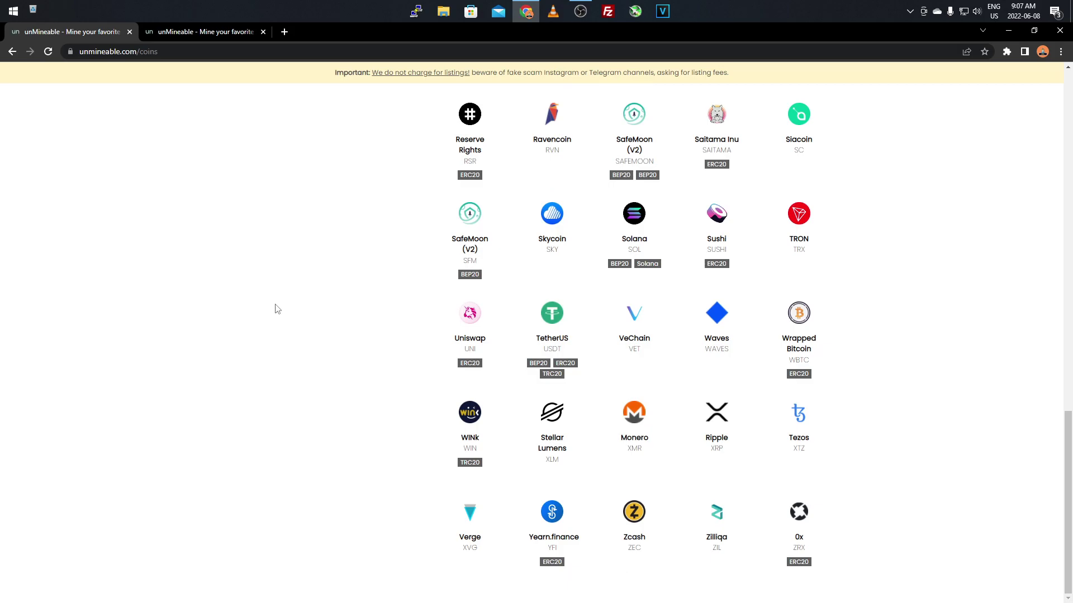
pyautogui.scroll(10, 277, 311)
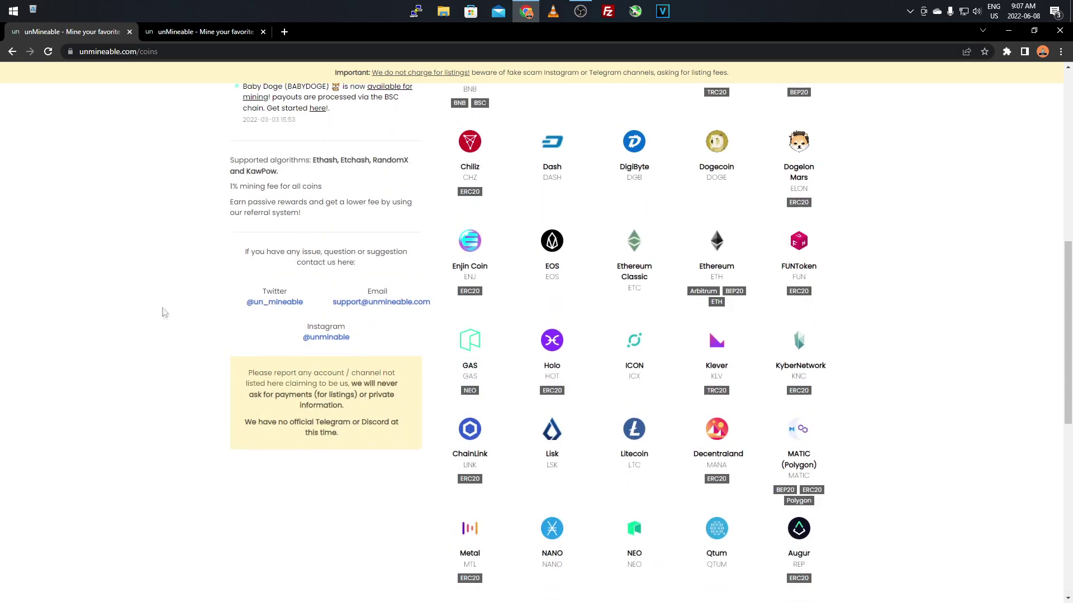
pyautogui.scroll(5, 163, 302)
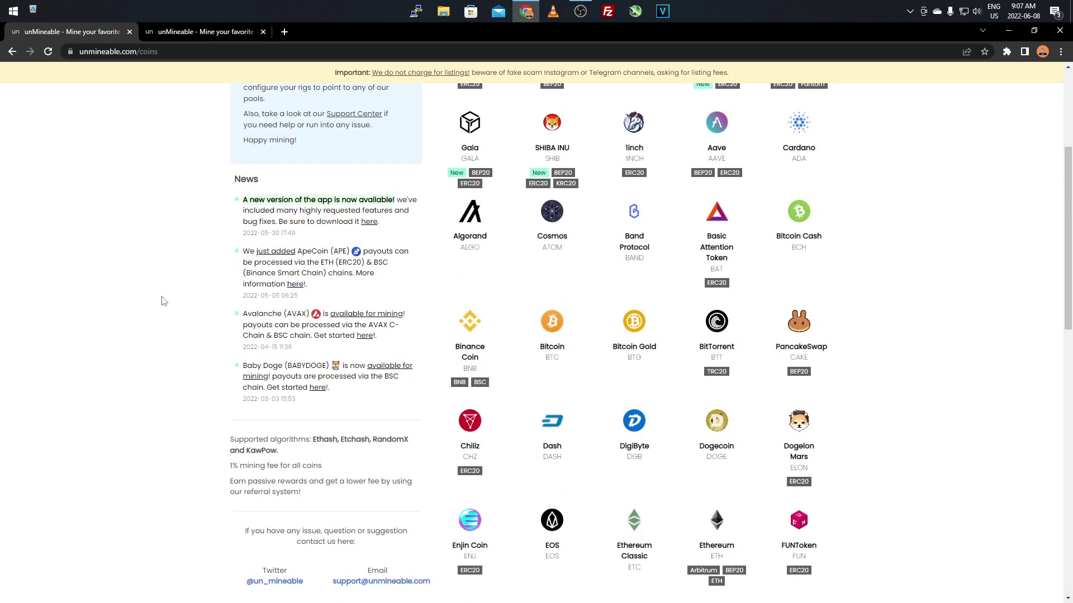
pyautogui.scroll(4, 163, 302)
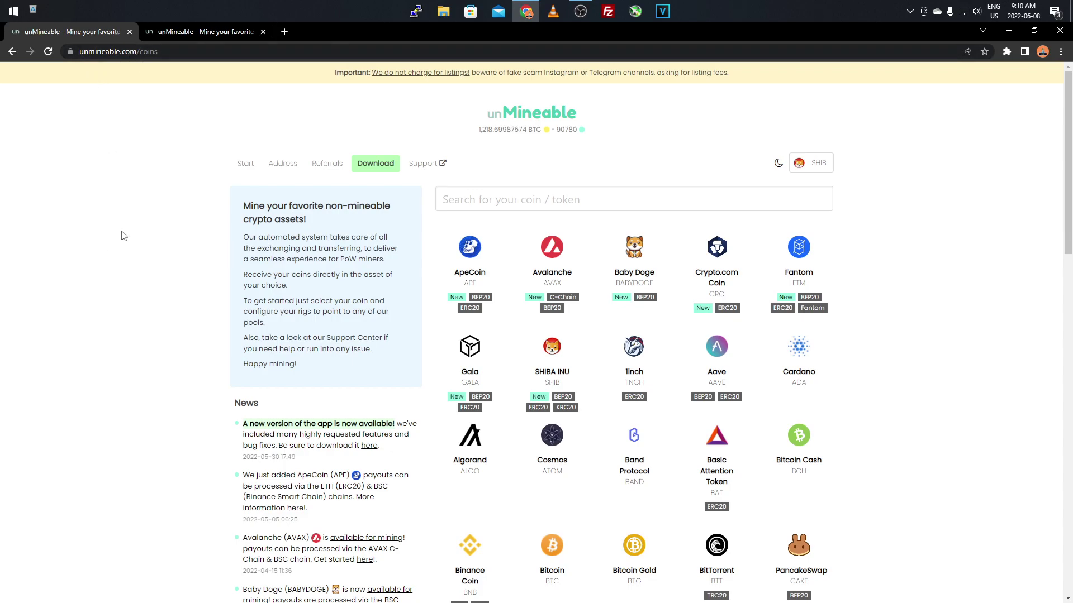
pyautogui.scroll(-2, 124, 235)
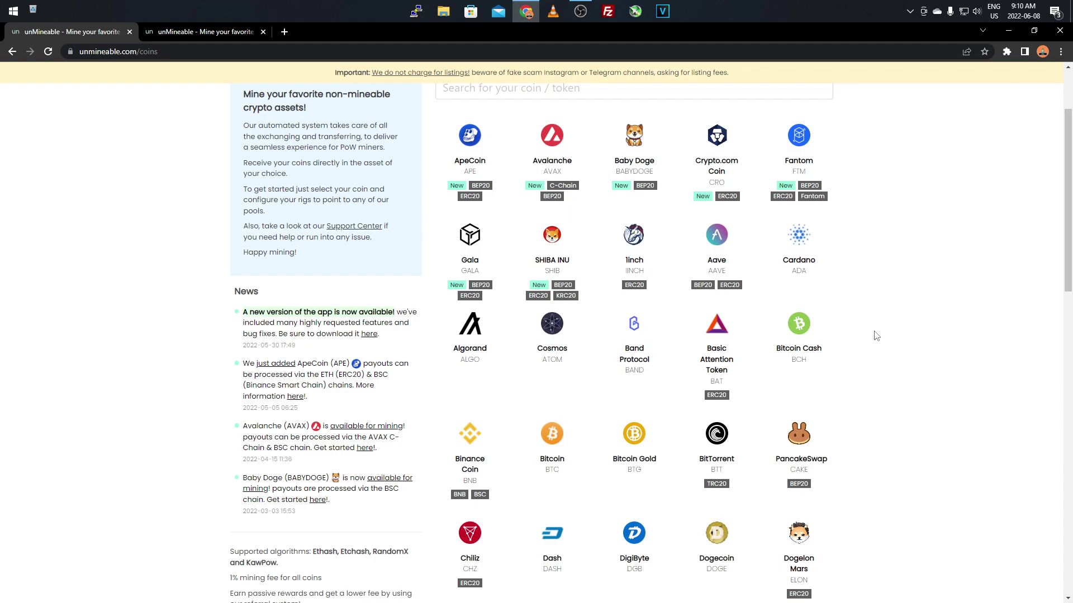
pyautogui.scroll(-1, 876, 335)
pyautogui.scroll(2, 876, 313)
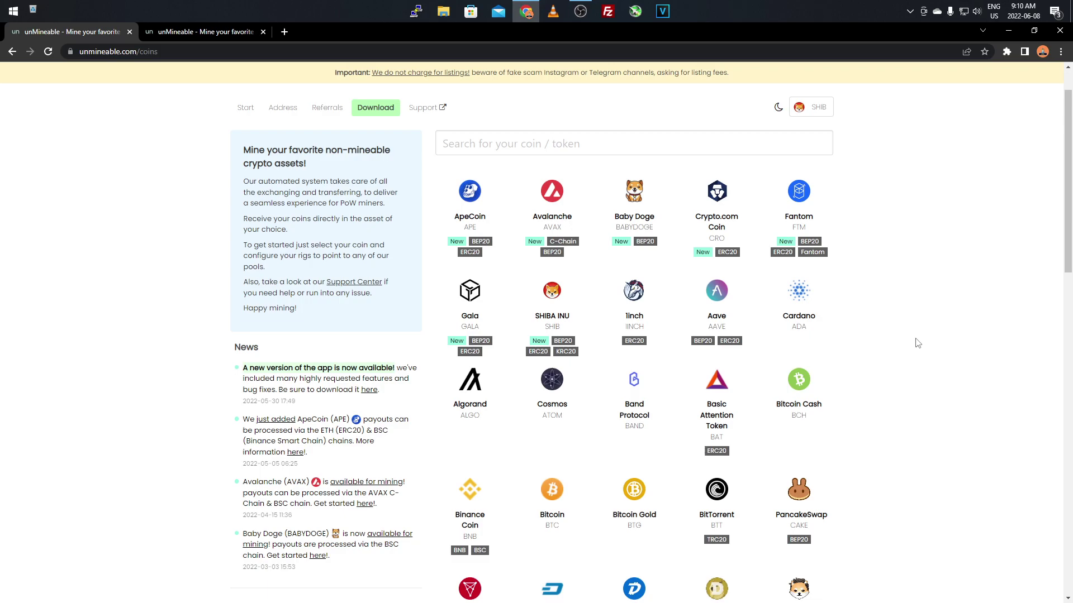
pyautogui.scroll(-3, 579, 305)
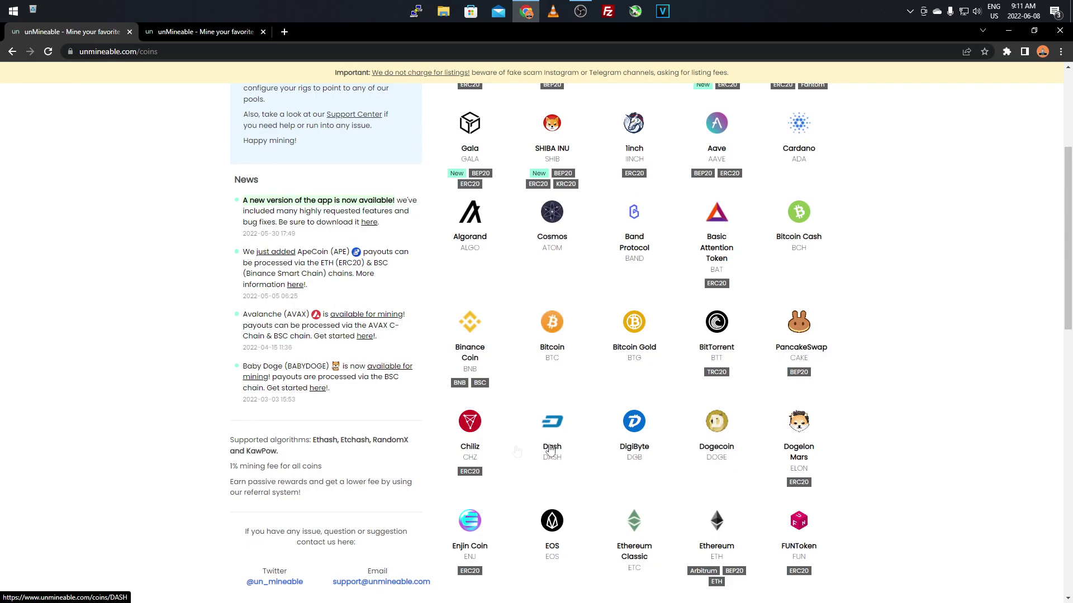
pyautogui.scroll(-3, 771, 432)
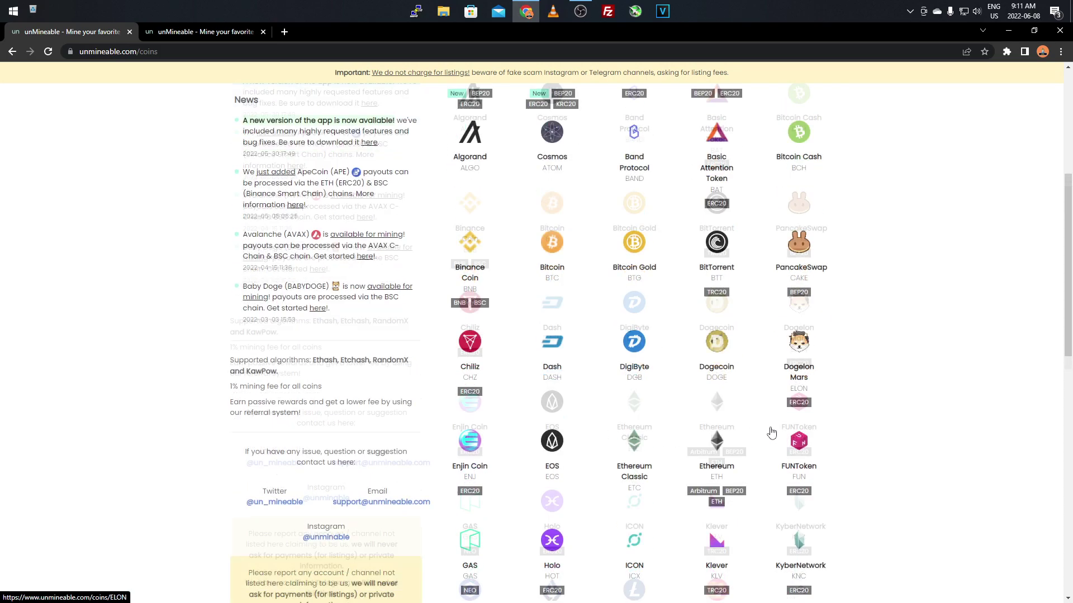
pyautogui.scroll(-3, 606, 412)
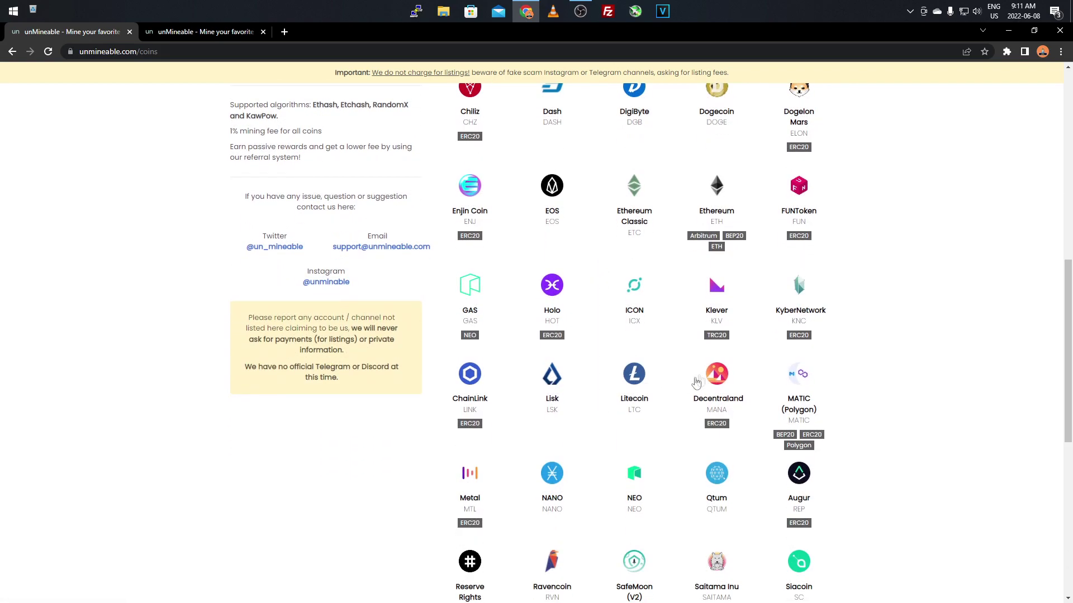
pyautogui.scroll(-1, 648, 396)
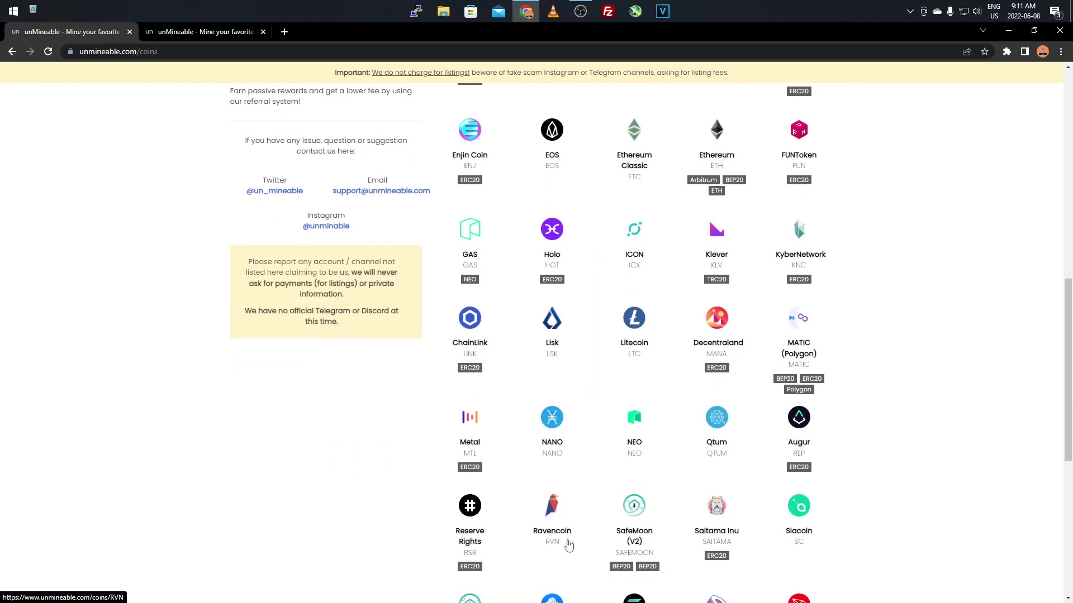
pyautogui.scroll(-4, 705, 424)
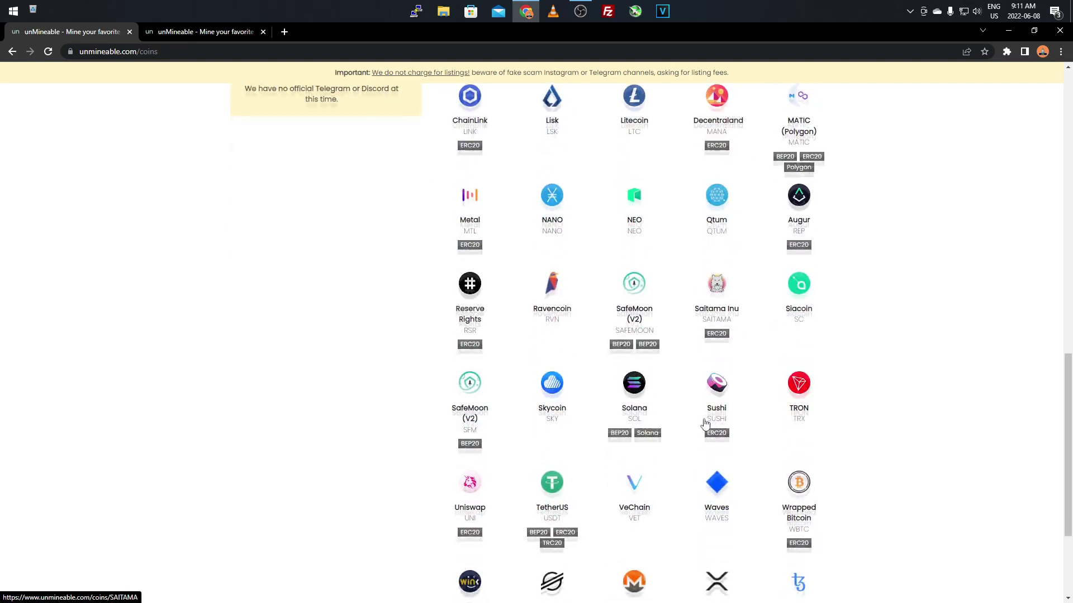
pyautogui.scroll(-1, 559, 380)
pyautogui.scroll(-2, 414, 377)
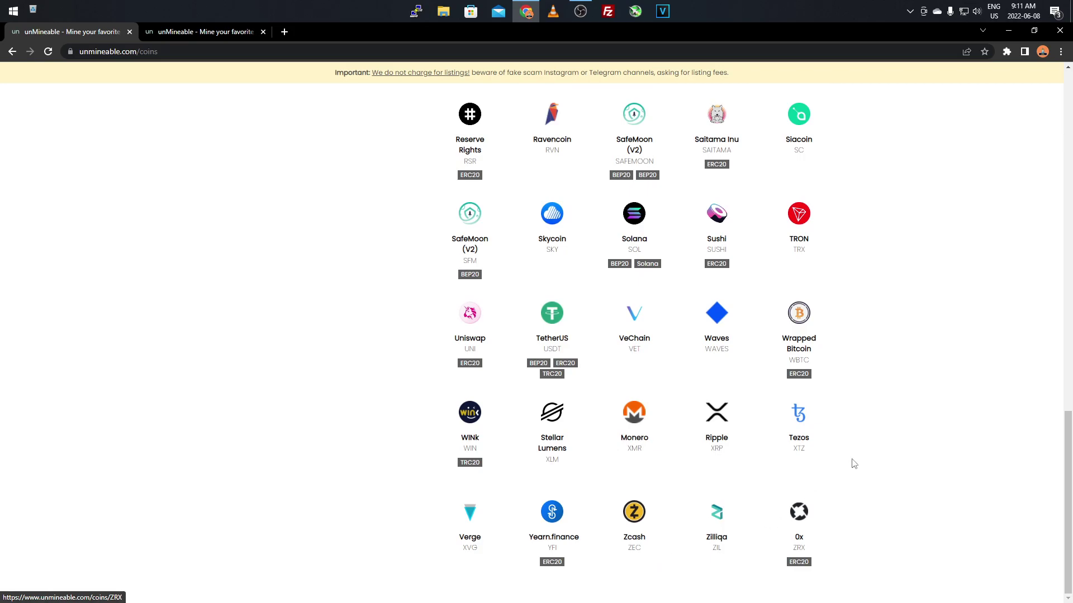
pyautogui.scroll(15, 851, 463)
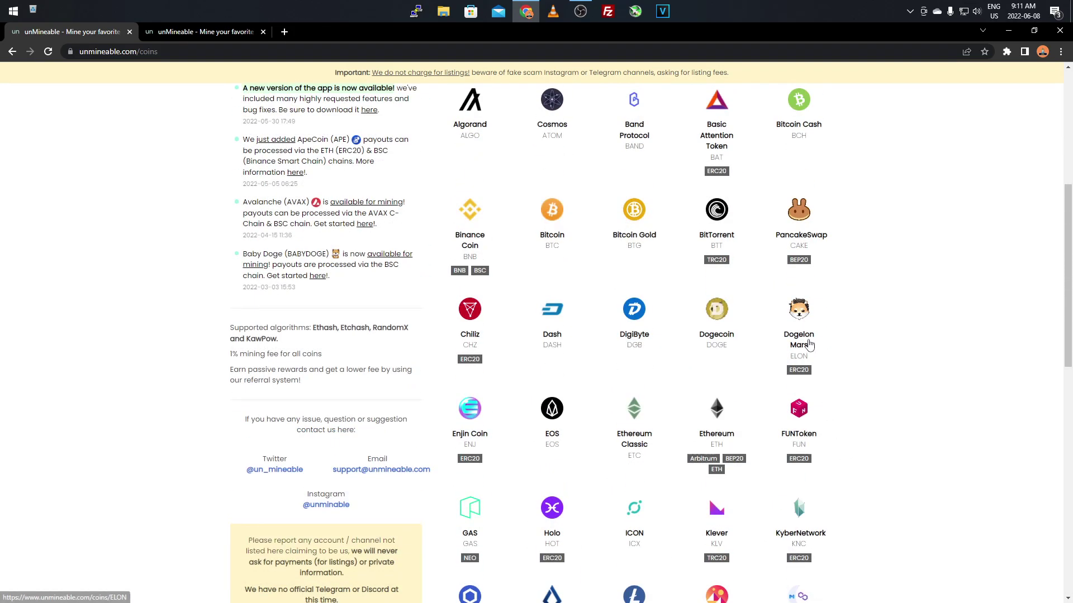
pyautogui.scroll(6, 812, 313)
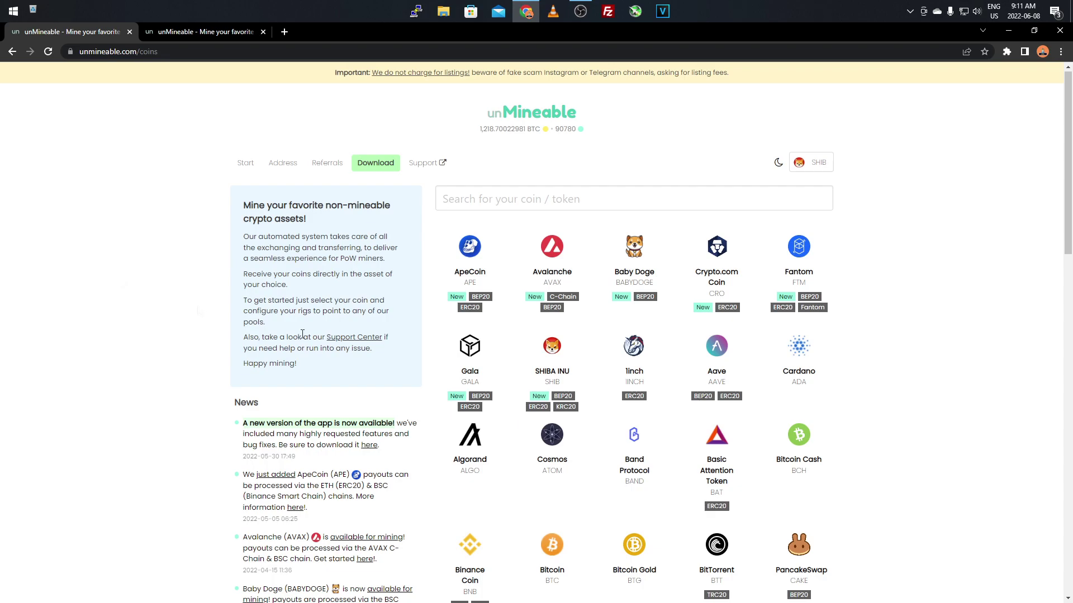
# Step: Open the SHIBA INU mining pool page and review the Ethash, Etchash, Kawpow and RandomX requirements and payout thresholds
pyautogui.click(552, 363)
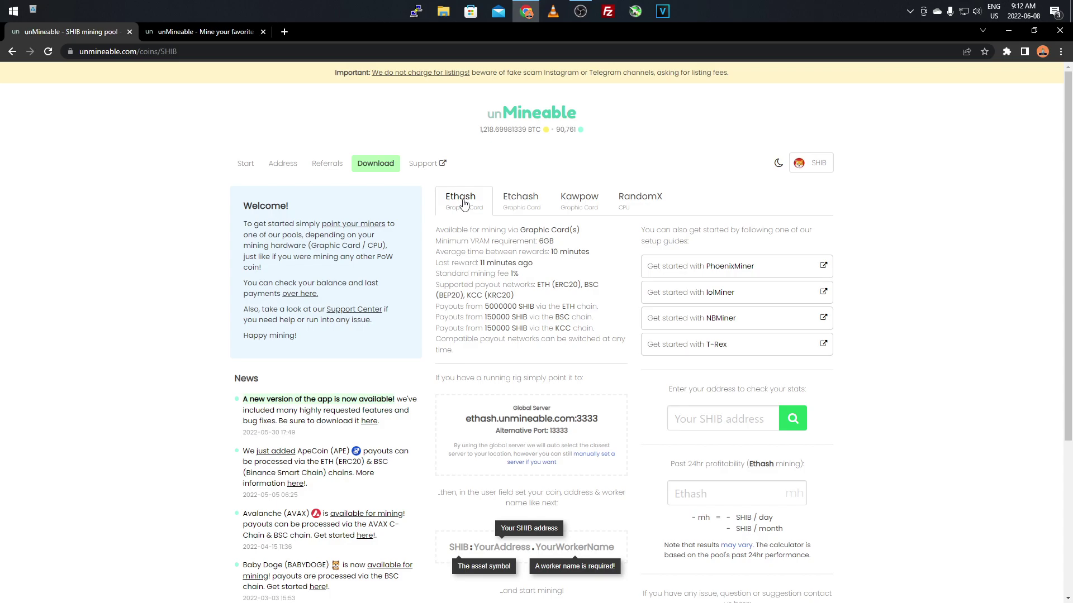
pyautogui.click(515, 210)
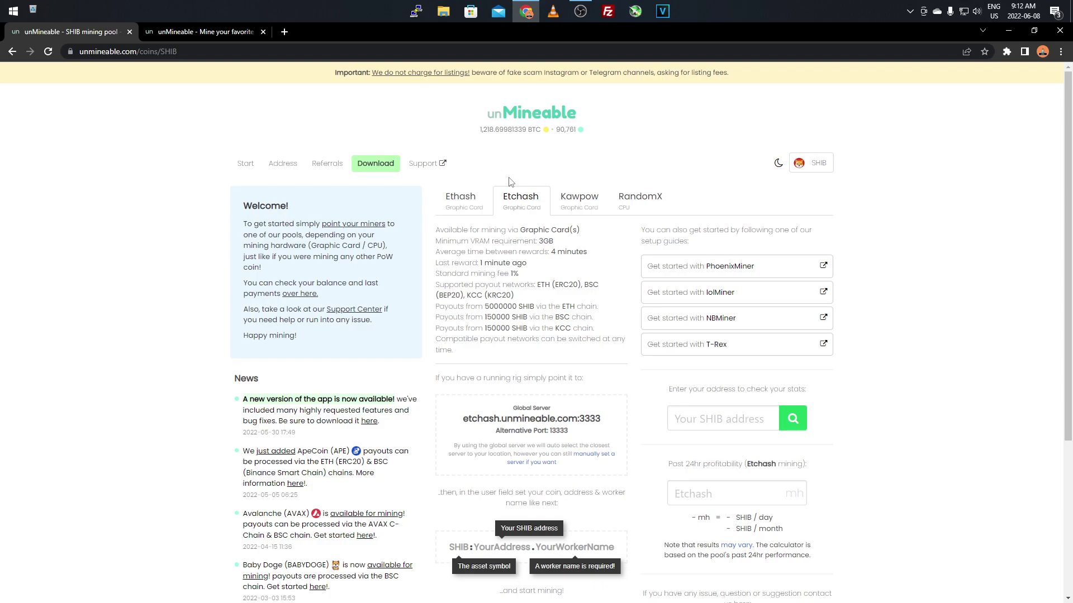
pyautogui.click(570, 202)
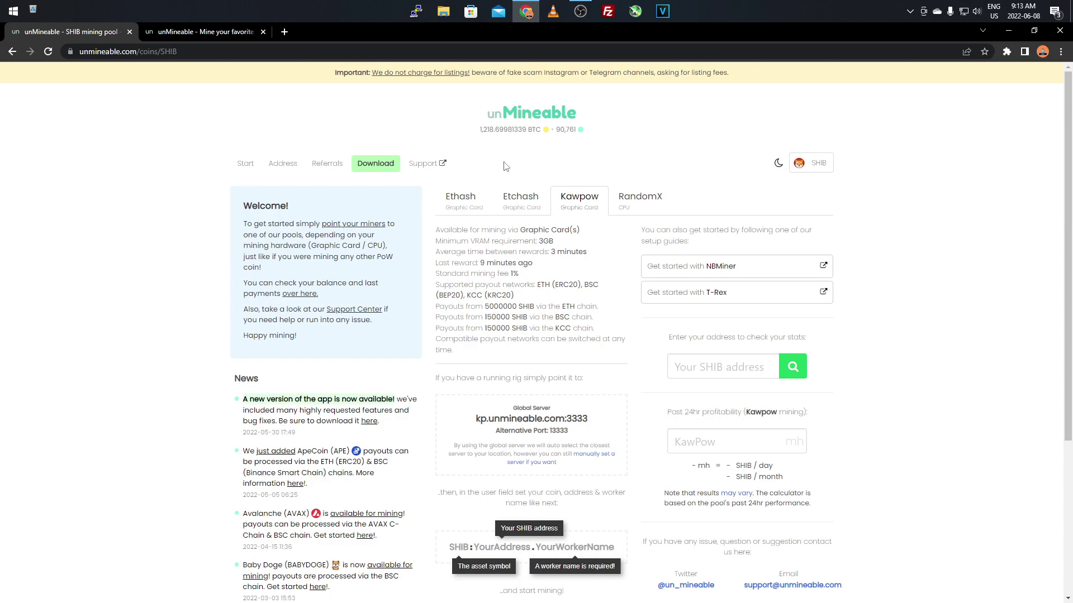
pyautogui.click(640, 198)
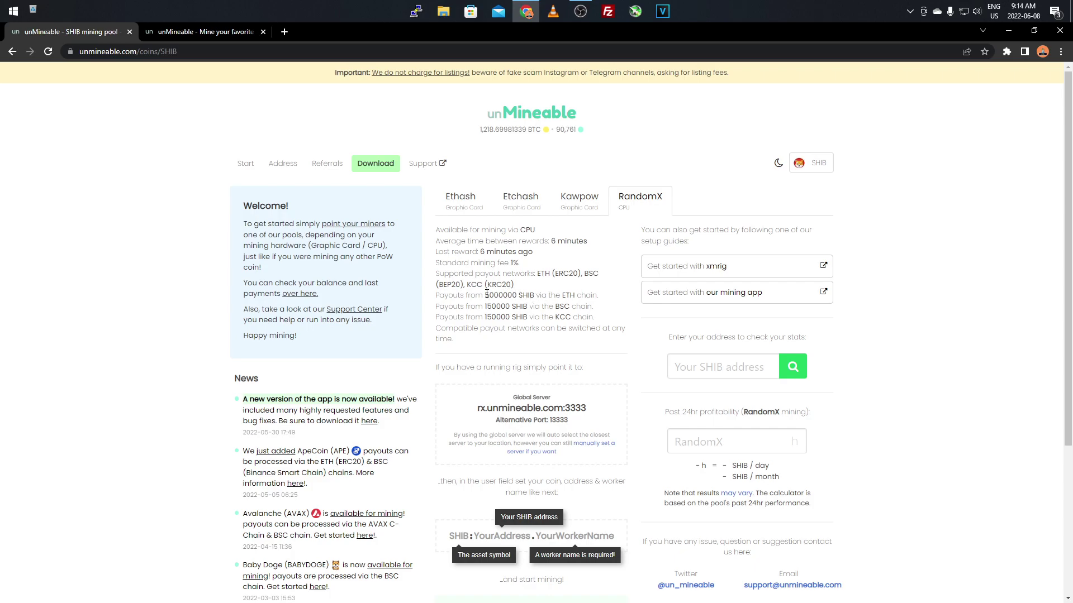
pyautogui.moveTo(485, 296); pyautogui.dragTo(520, 292)
pyautogui.click(505, 295)
# Step: Calculate the past 24-hour RandomX profitability for a hash rate of 1300 h, and clear the entered hash rate
pyautogui.scroll(-1, 591, 313)
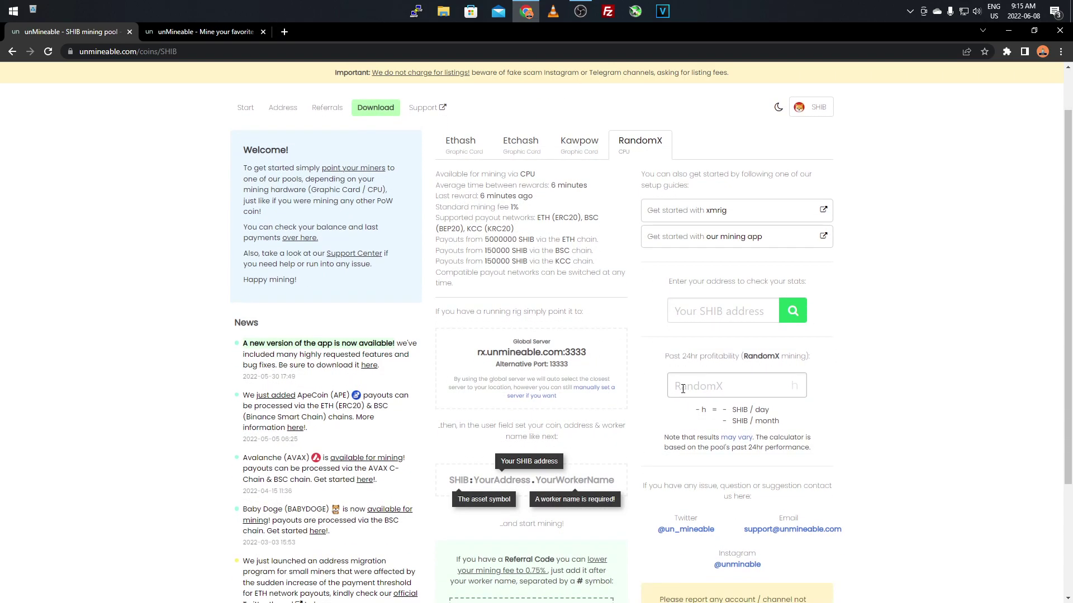
pyautogui.click(683, 388)
pyautogui.write('1300')
pyautogui.click(645, 446)
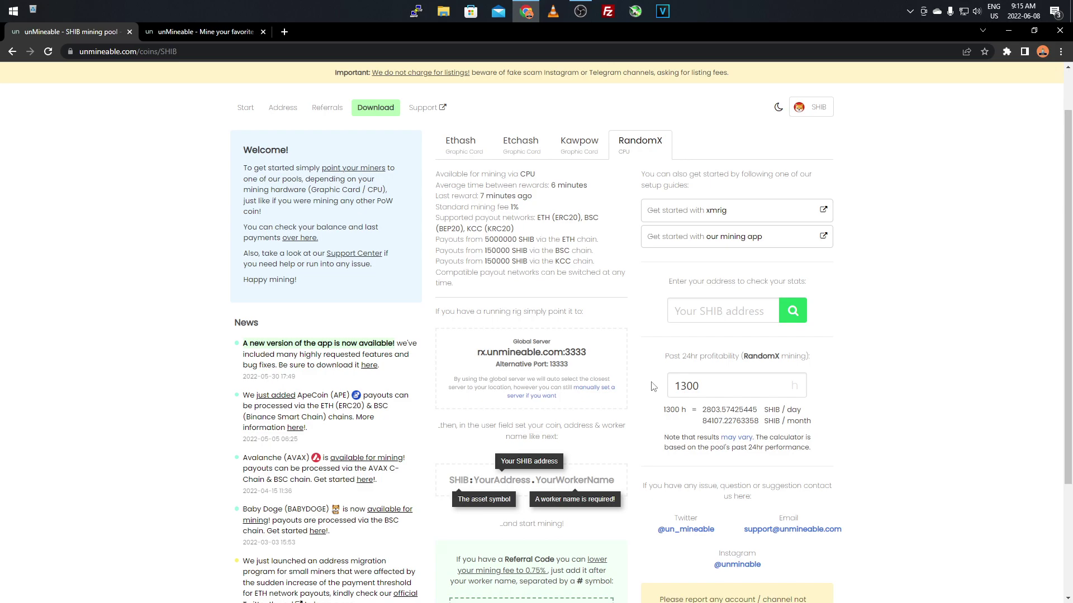
pyautogui.doubleClick(720, 386)
pyautogui.press('BackSpace')
pyautogui.click(630, 337)
# Step: Open the unMineable Miner download page, close the duplicate unMineable page and bring the MFI and Base versions into view
pyautogui.scroll(-3, 615, 290)
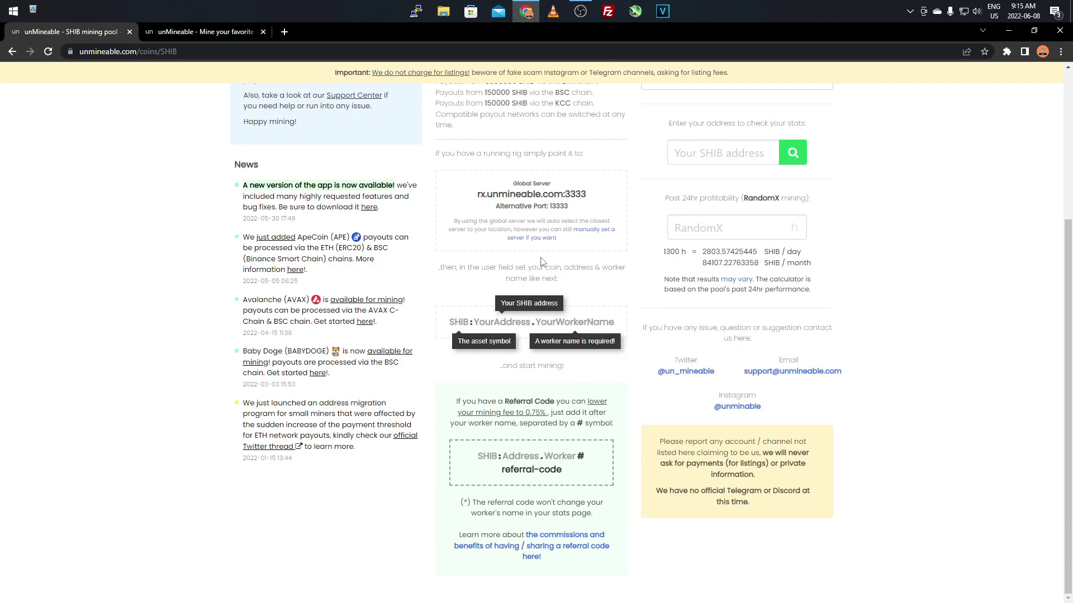
pyautogui.scroll(4, 541, 261)
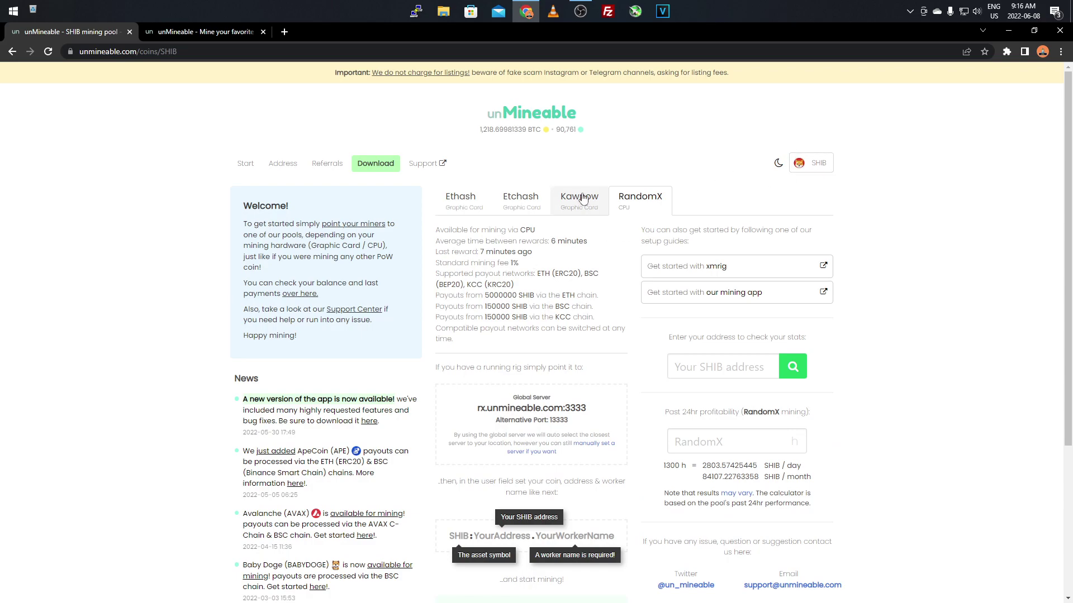
pyautogui.click(375, 163)
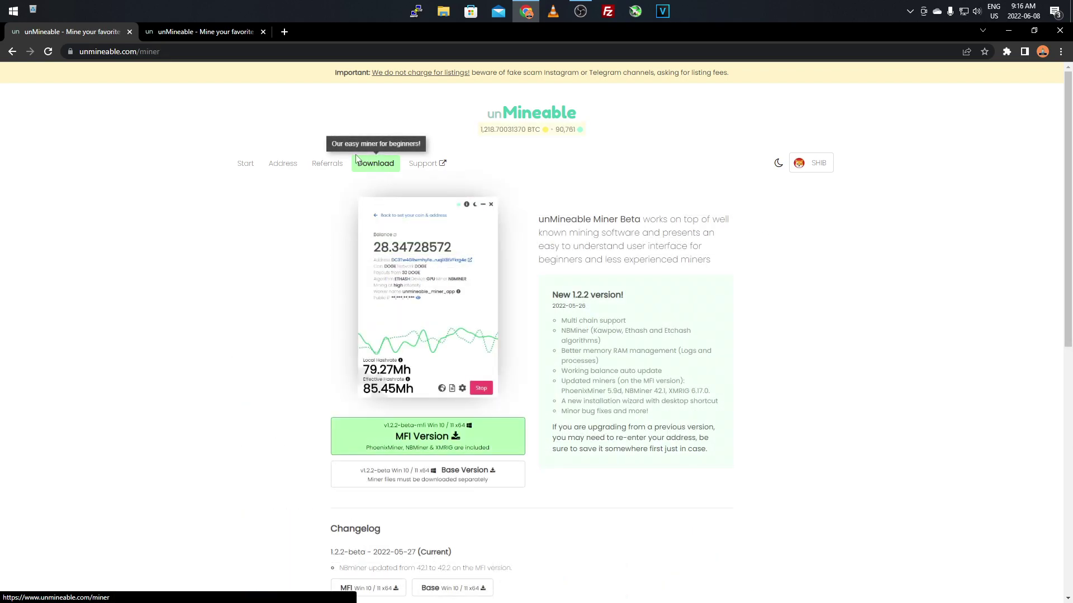
pyautogui.click(262, 32)
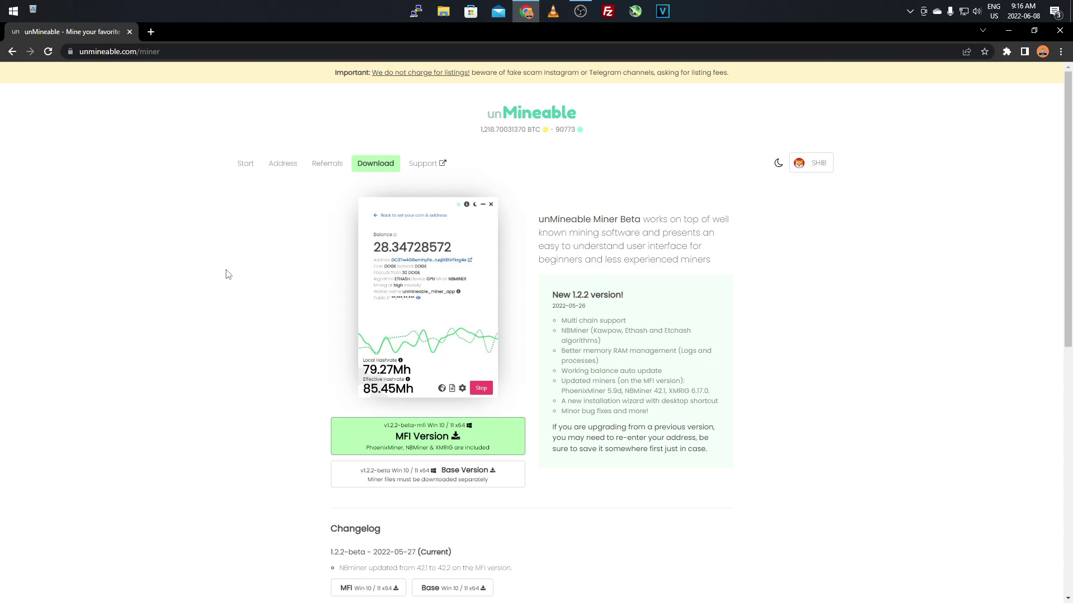
pyautogui.scroll(-3, 227, 274)
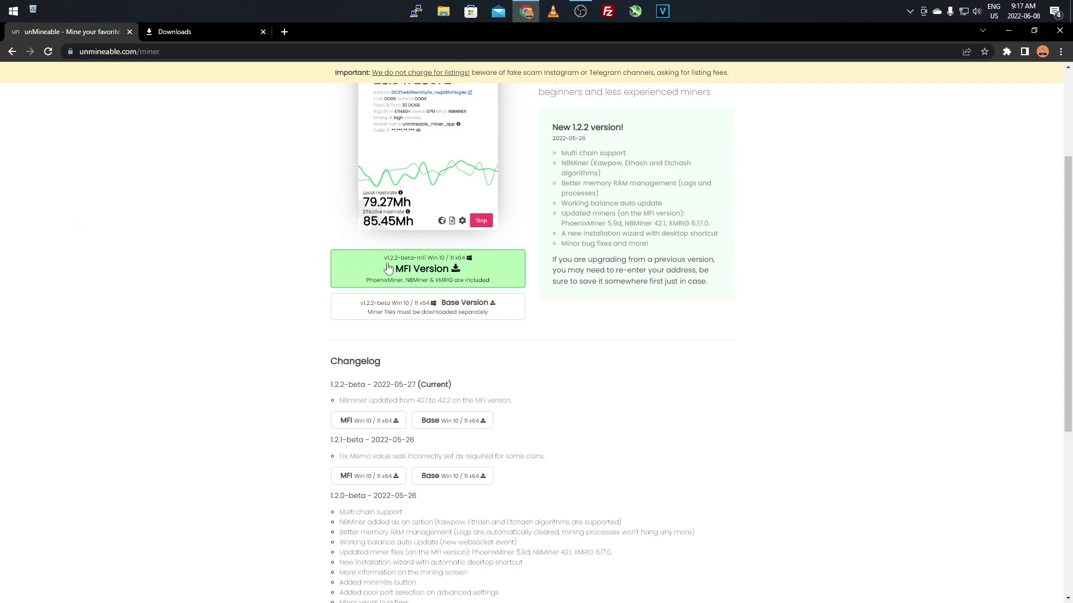
# Step: Switch to Windows Settings and open the Windows Security page under Update & Security
pyautogui.click(3, 7)
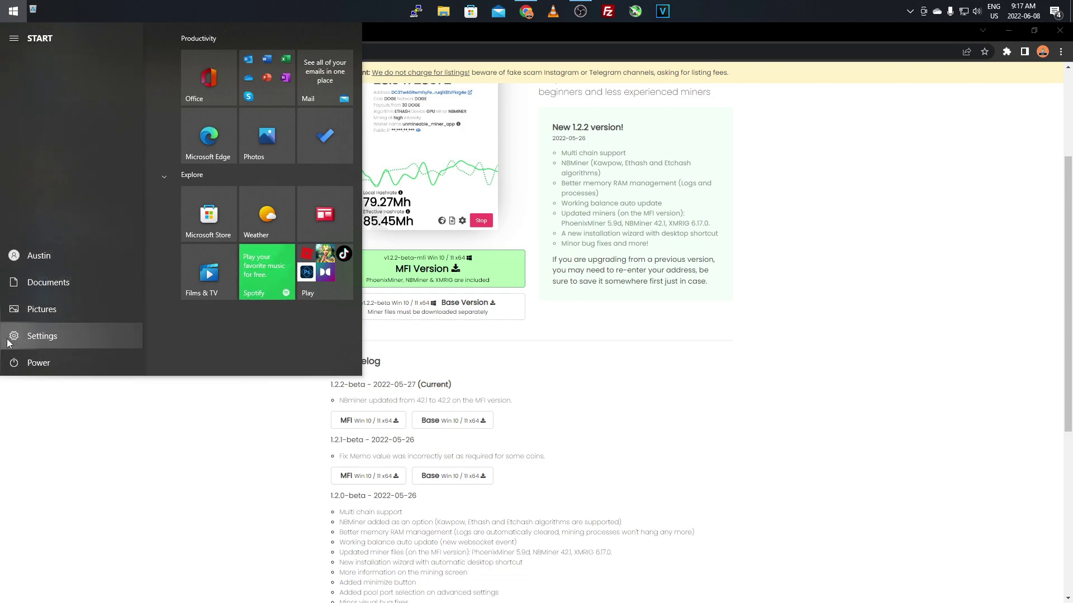
pyautogui.click(14, 336)
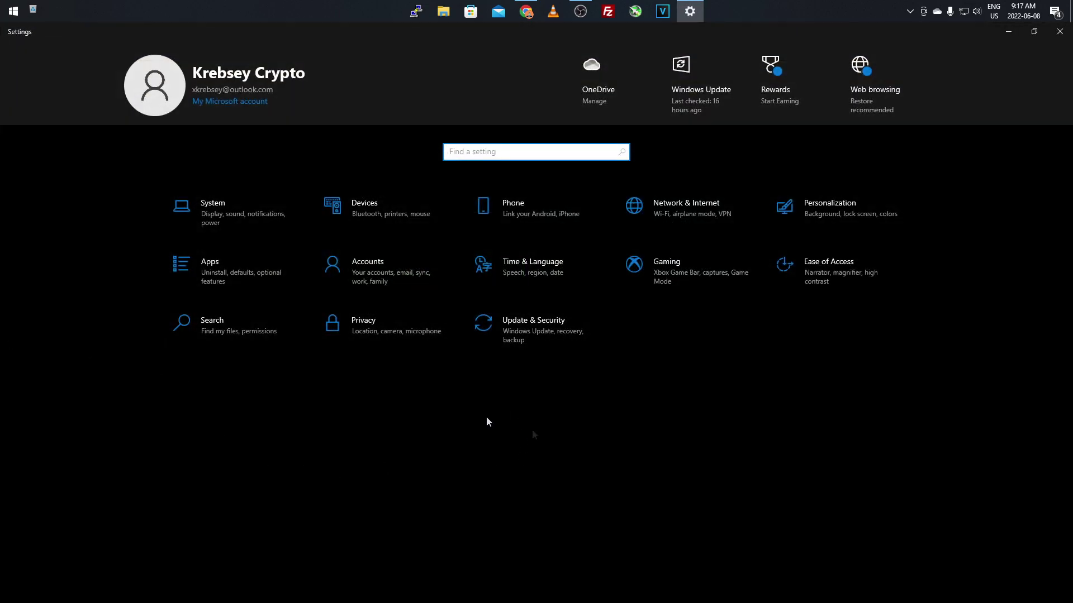
pyautogui.click(521, 340)
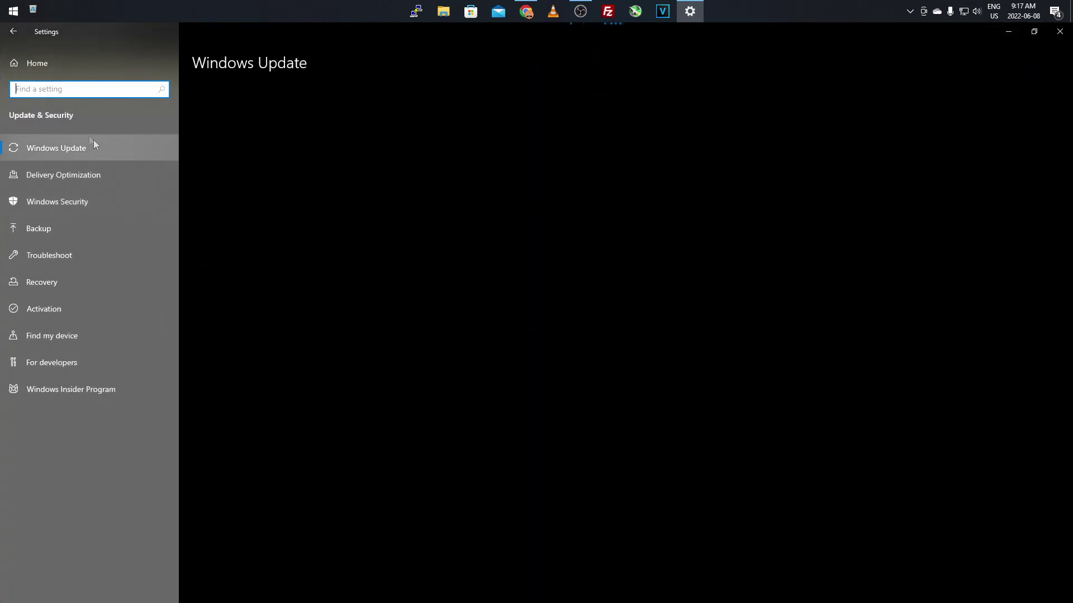
pyautogui.click(68, 204)
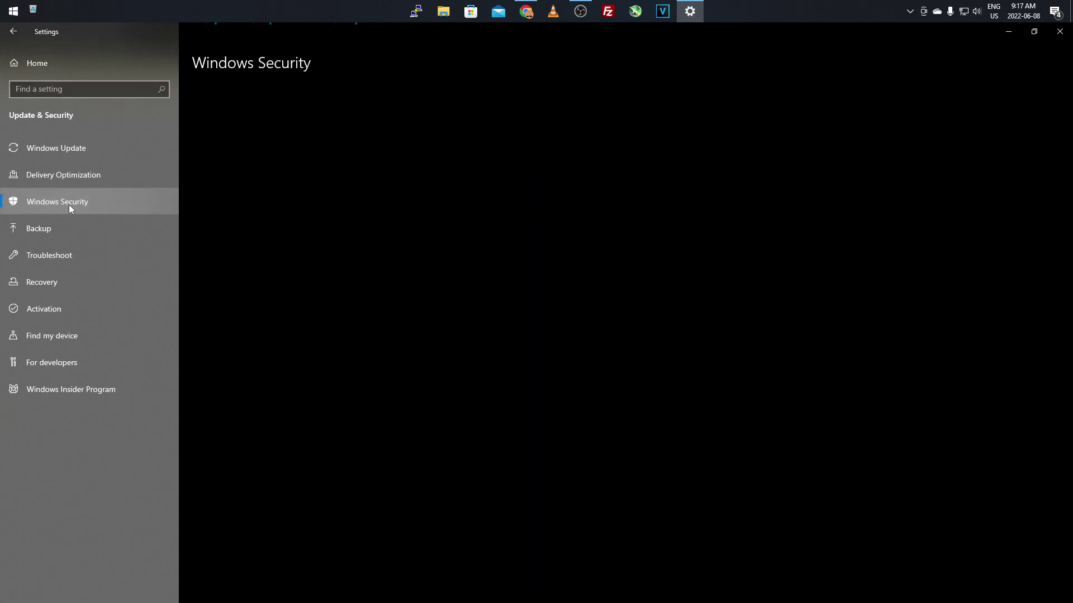
# Step: Turn off real-time protection in the Virus & threat protection settings and dismiss the resulting virus protection notification
pyautogui.click(263, 179)
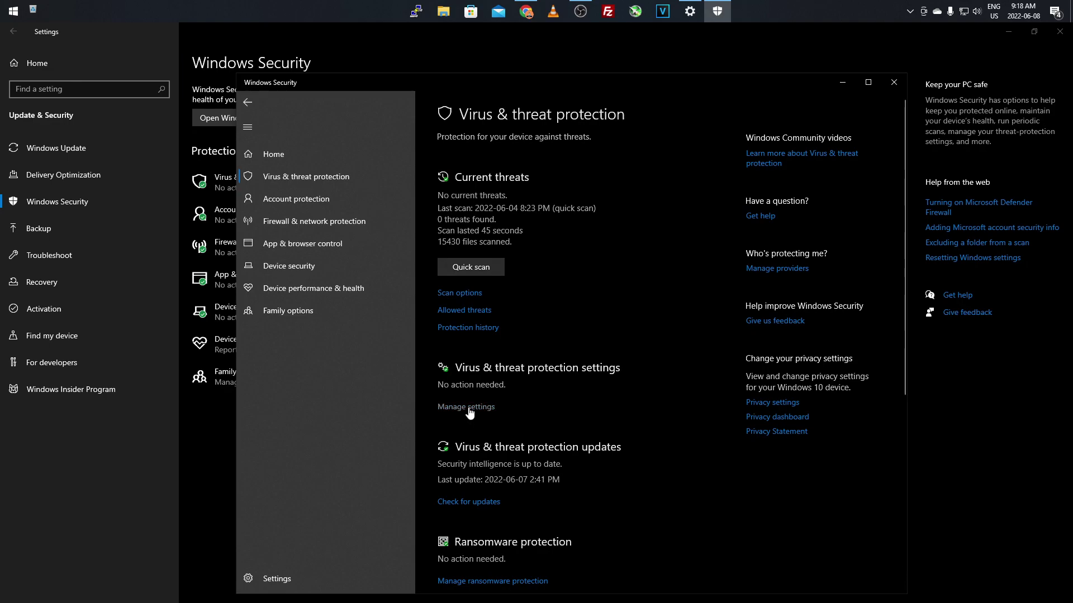
pyautogui.click(468, 409)
pyautogui.click(456, 250)
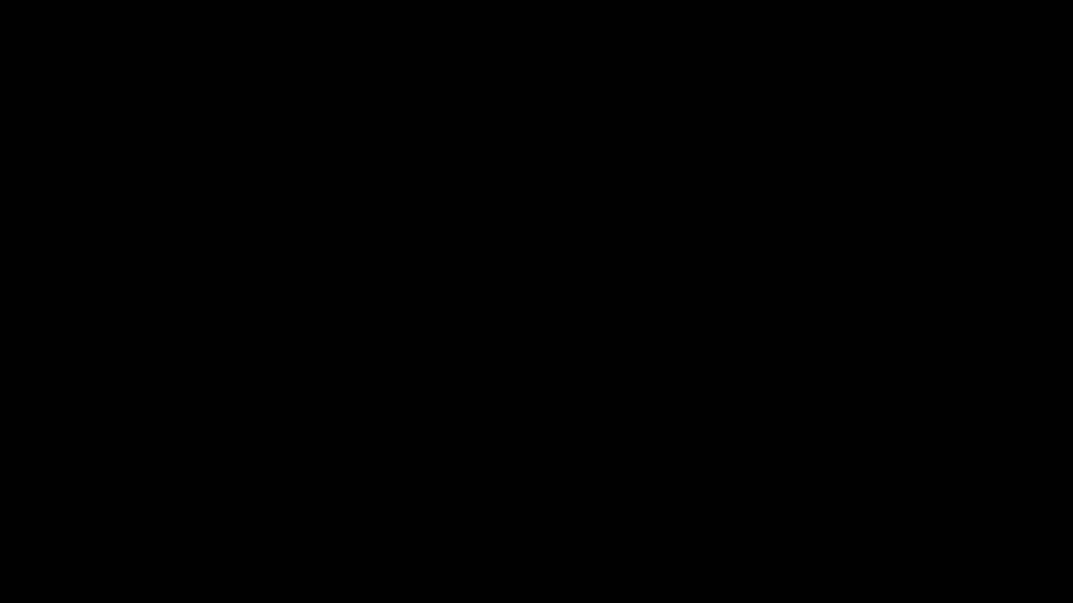
pyautogui.hotkey('alt', 'y')
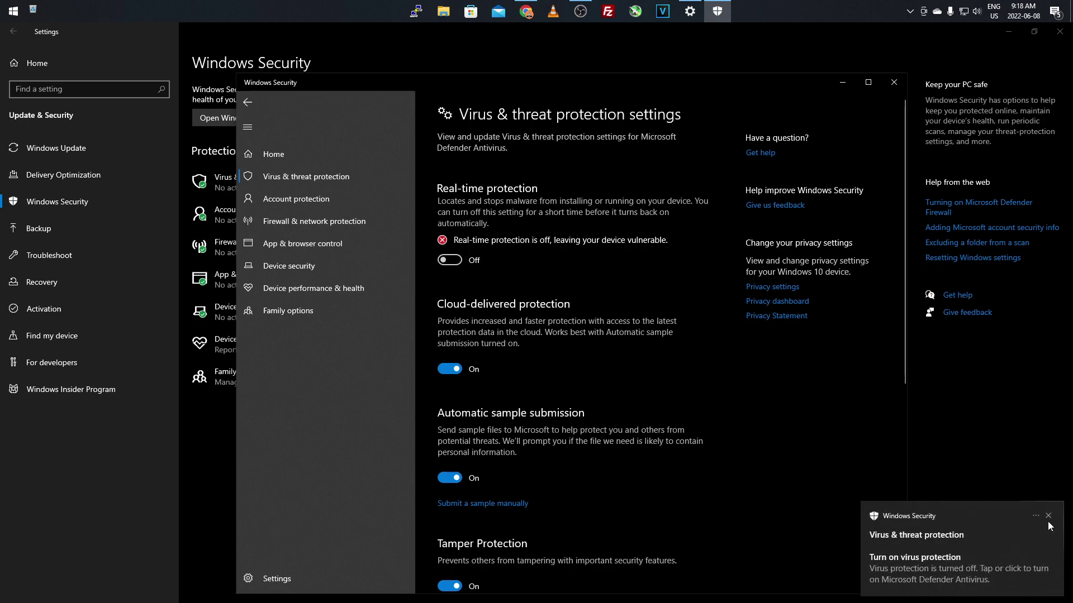
pyautogui.click(1048, 516)
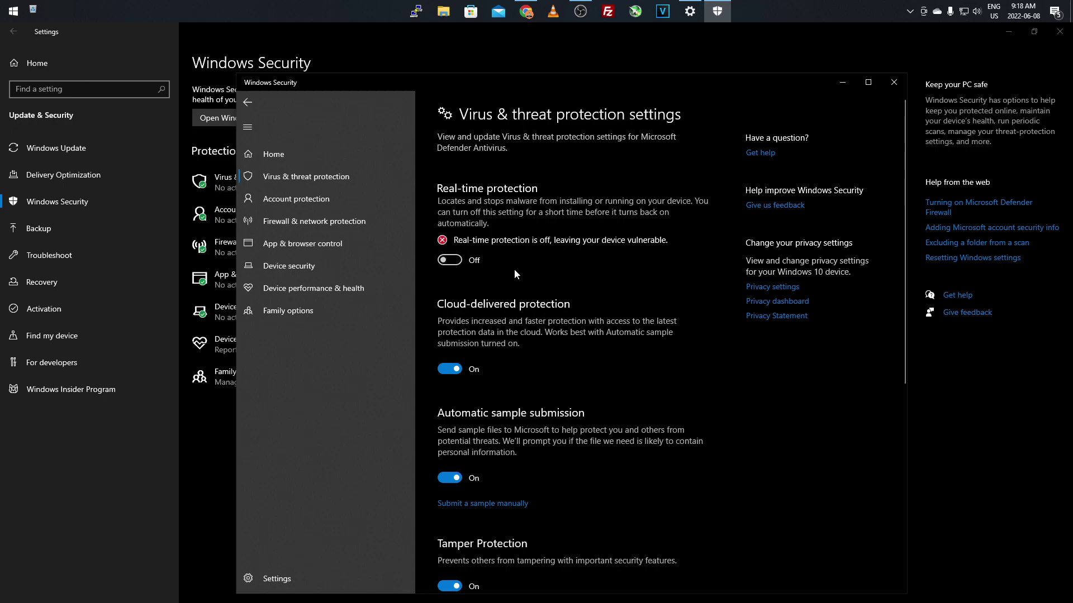
# Step: Switch to Chrome and save the MFI Version archive as unMineable.Miner.1.2.2-beta-mfi in the Downloads folder
pyautogui.moveTo(527, 10)
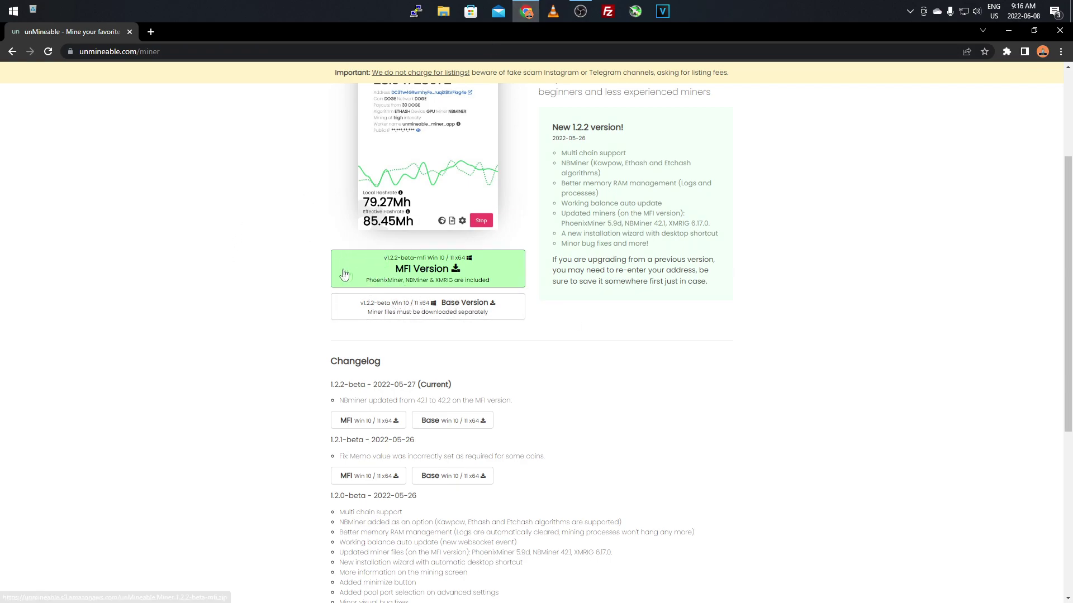
pyautogui.rightClick(385, 267)
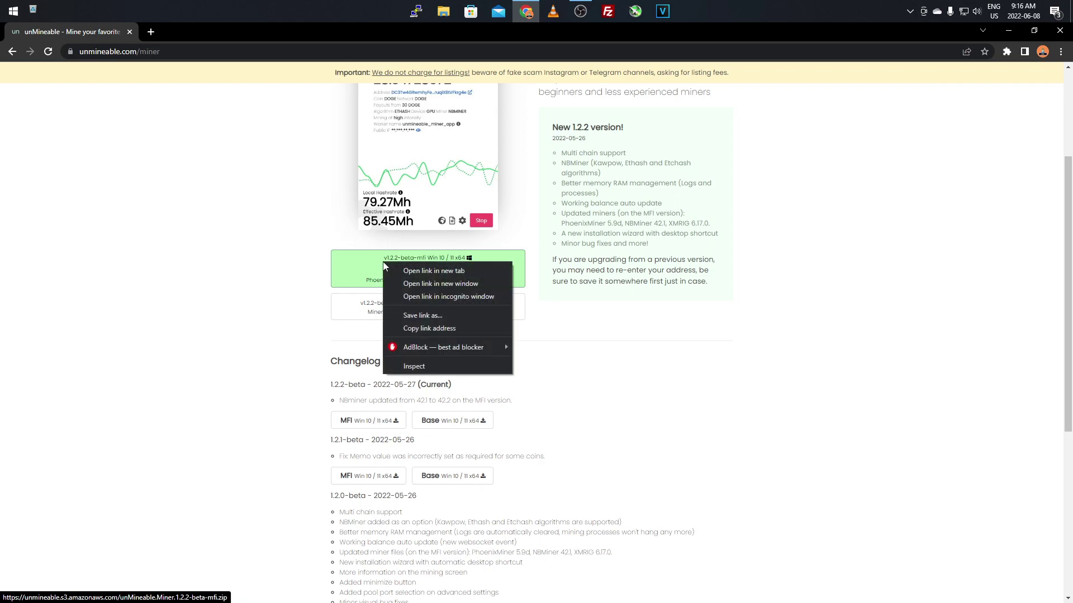
pyautogui.click(394, 316)
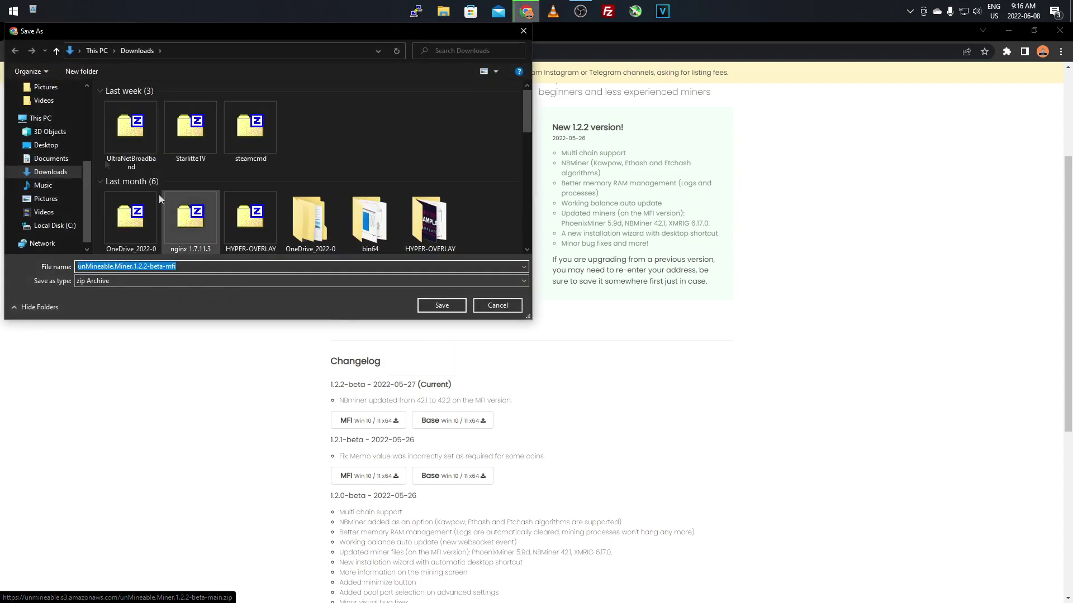
pyautogui.click(50, 172)
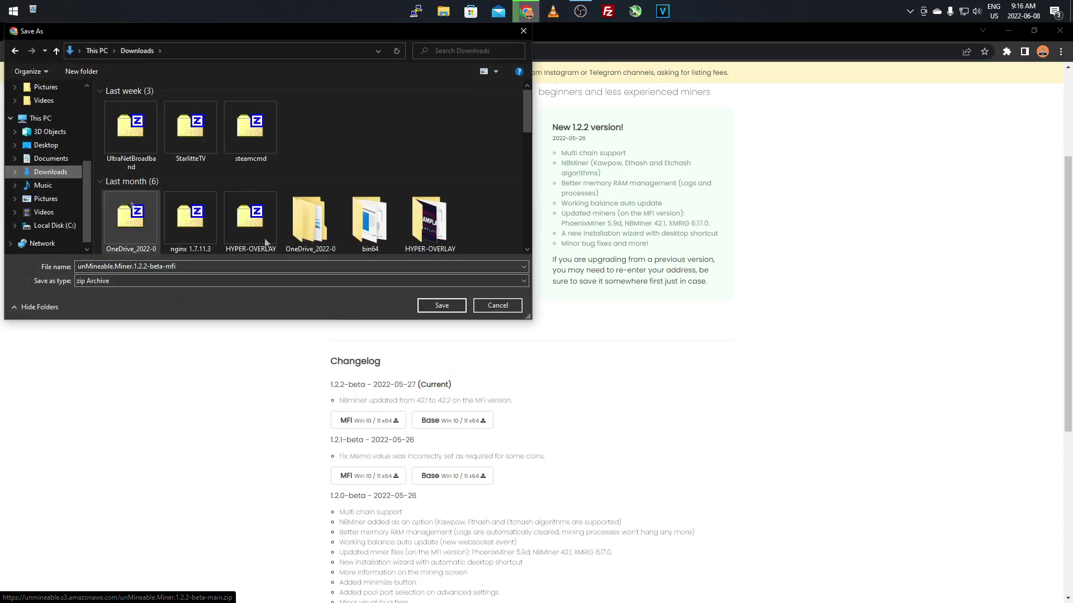
pyautogui.click(442, 305)
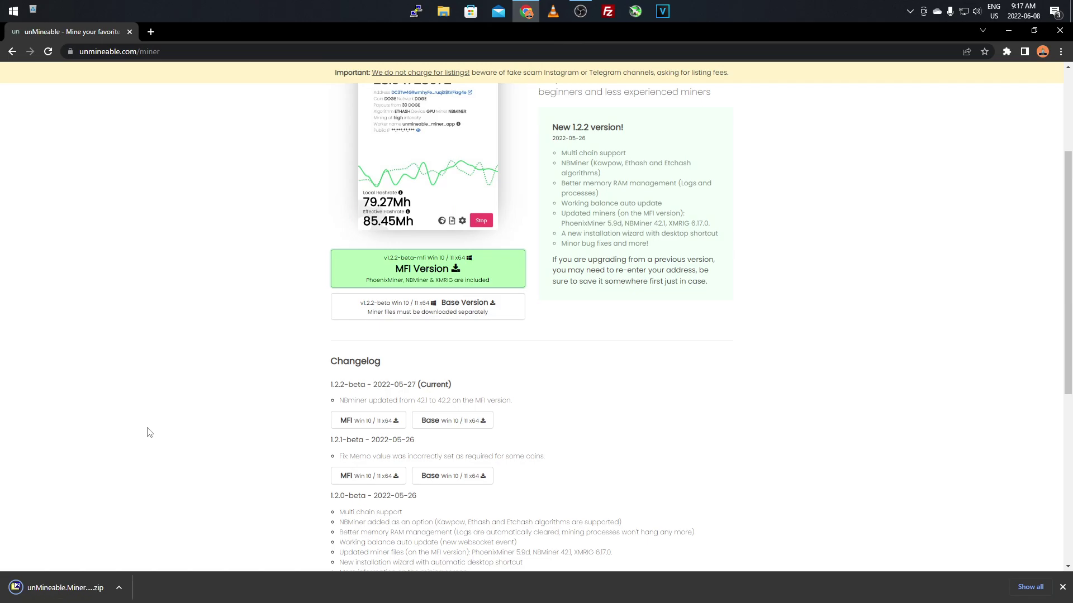
# Step: Keep the blocked unMineable.Miner.1.2.2-beta-mfi.zip download despite the danger warning, and return to the unMineable page
pyautogui.click(1030, 586)
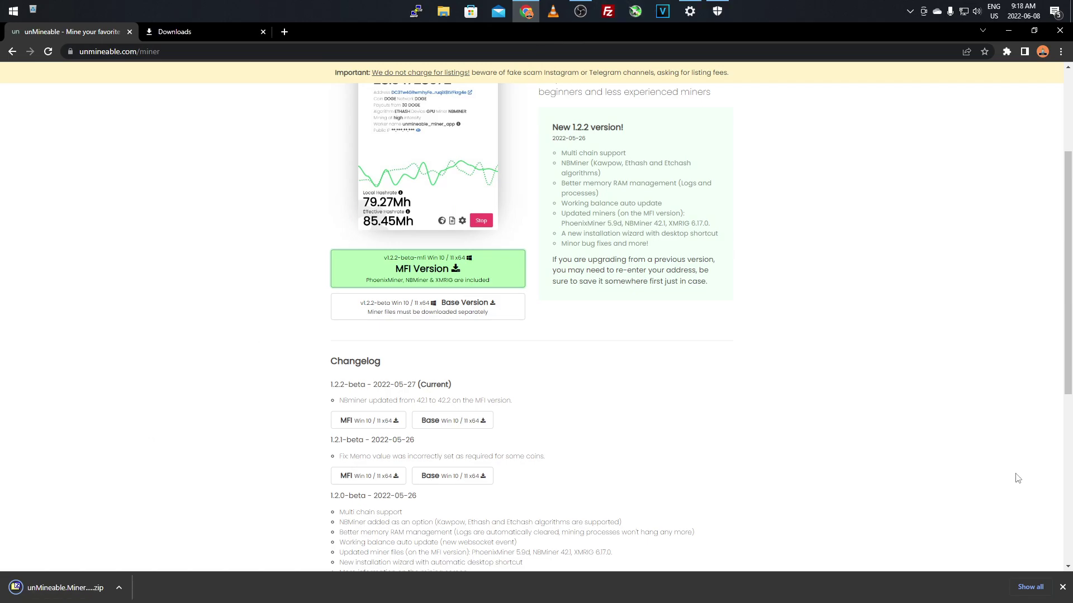
pyautogui.click(1028, 586)
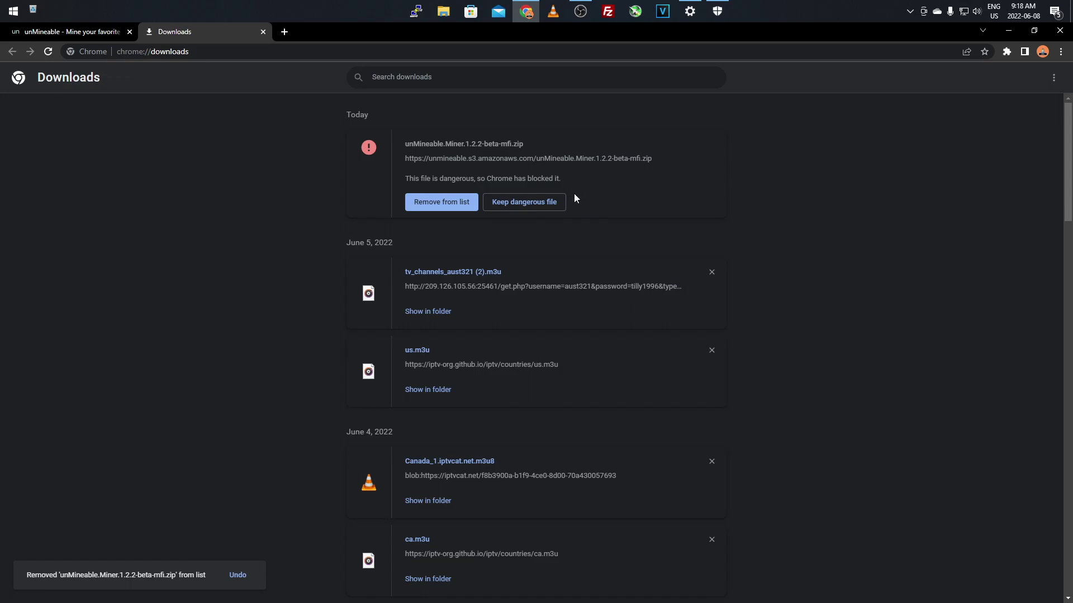
pyautogui.click(554, 203)
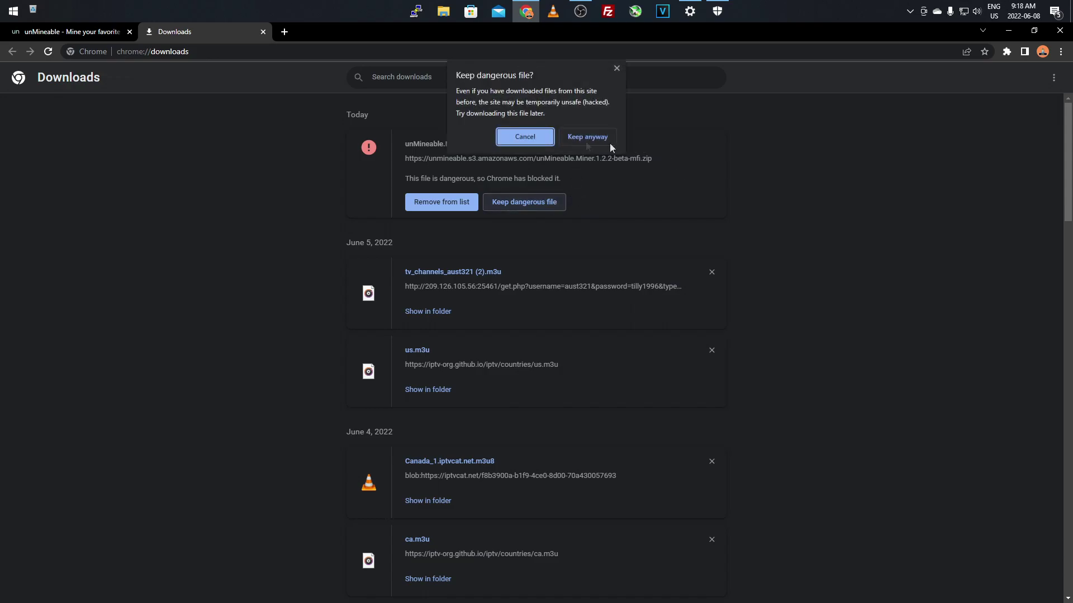
pyautogui.click(585, 136)
pyautogui.click(82, 33)
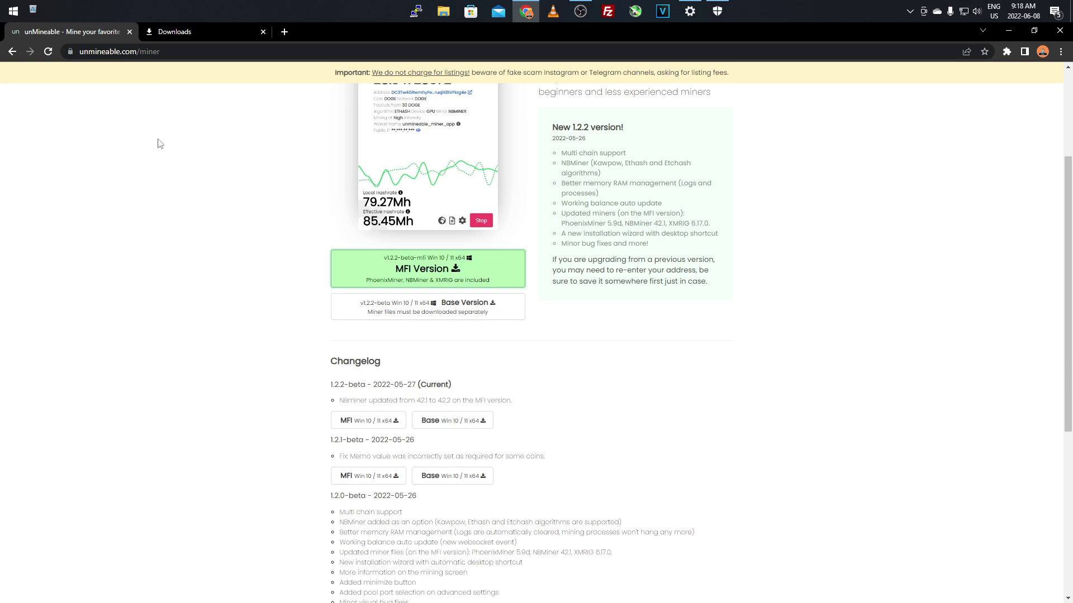
# Step: Switch to File Explorer and extract the unMineable.Miner.1.2.2-beta-mfi archive in Downloads into its own folder with 7-Zip
pyautogui.click(441, 15)
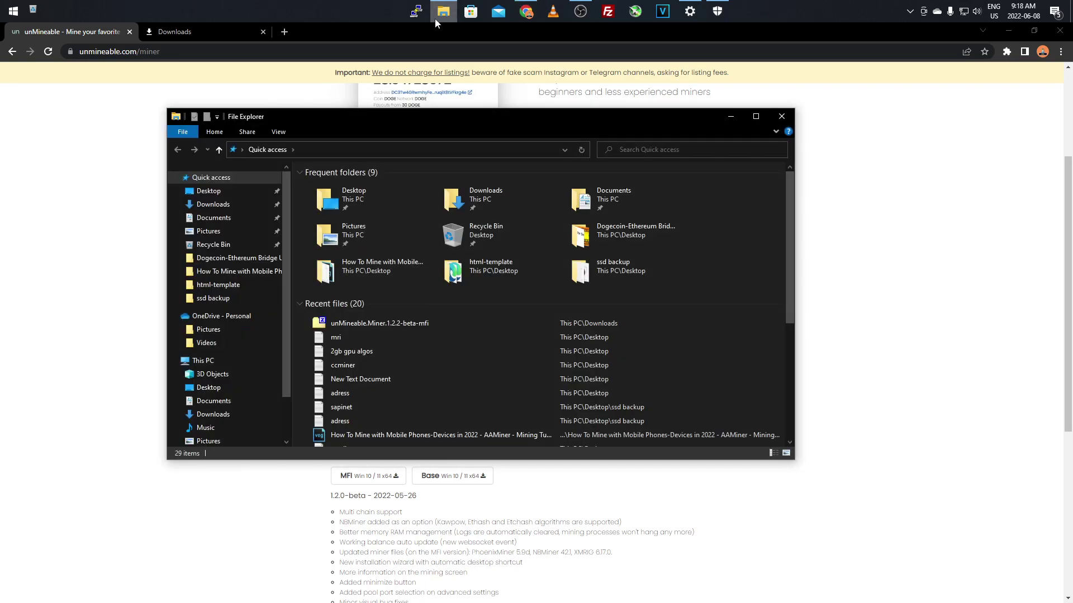
pyautogui.click(221, 205)
pyautogui.click(342, 201)
pyautogui.rightClick(343, 200)
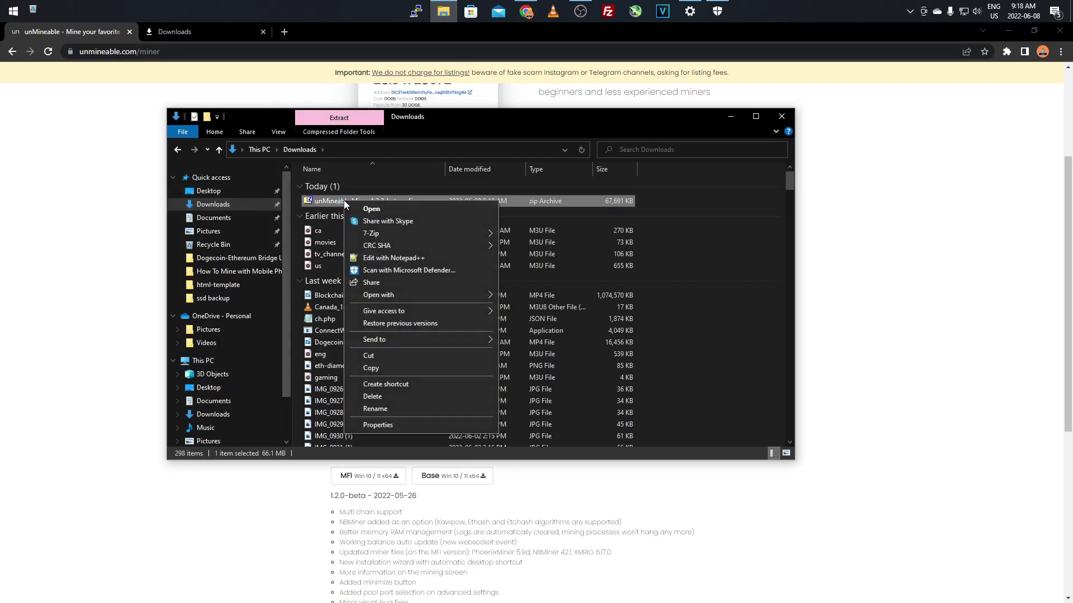
pyautogui.moveTo(442, 237)
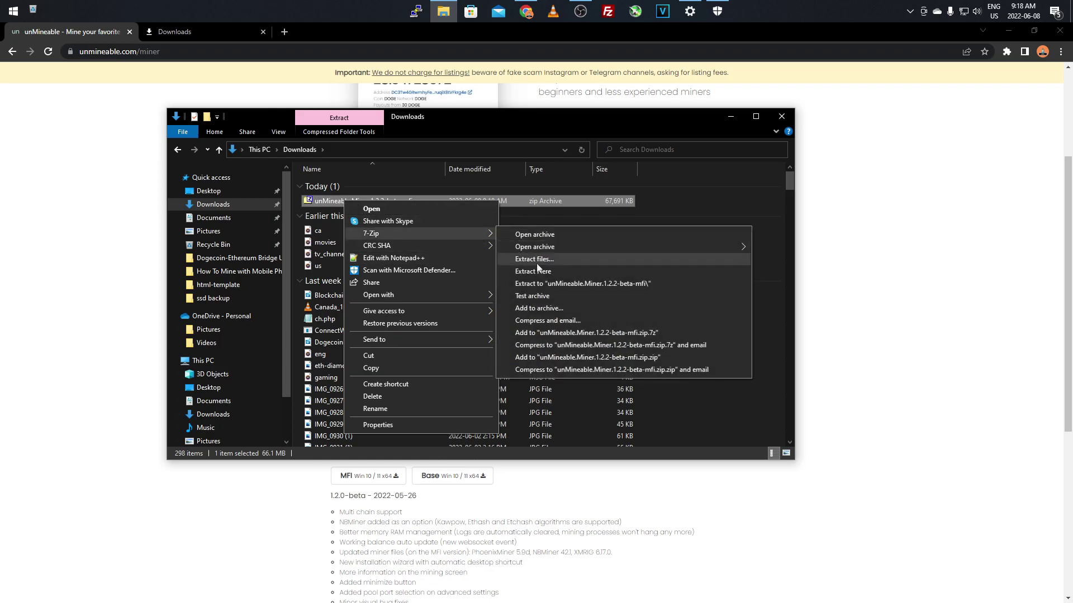
pyautogui.click(544, 284)
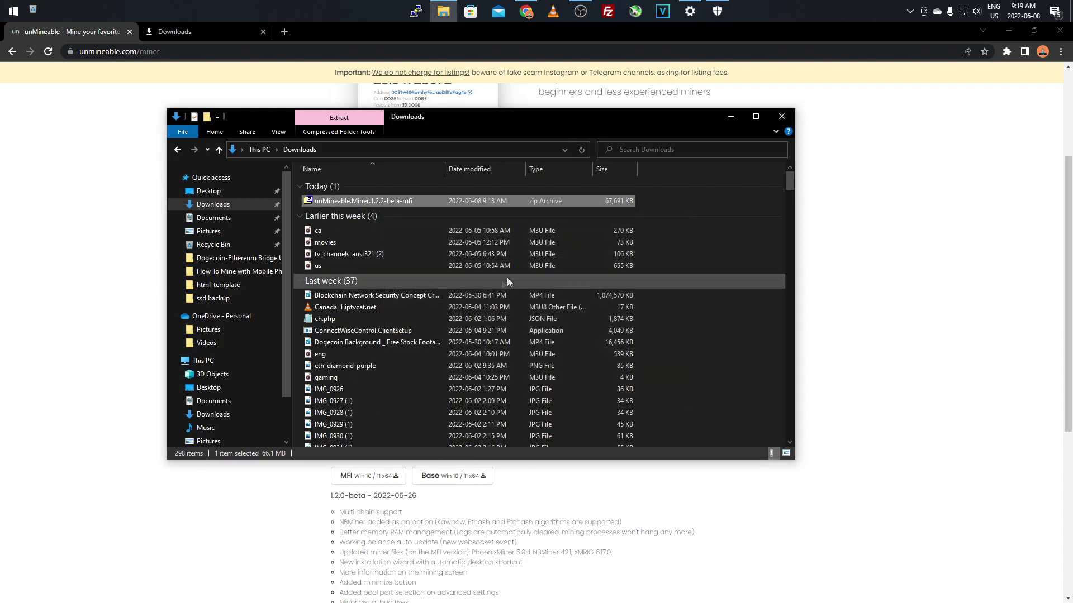
# Step: Switch to Windows Security and exclude the unMineable.Miner.1.2.2-beta-mfi folder in Downloads from Microsoft Defender Antivirus scans
pyautogui.click(690, 11)
pyautogui.click(718, 9)
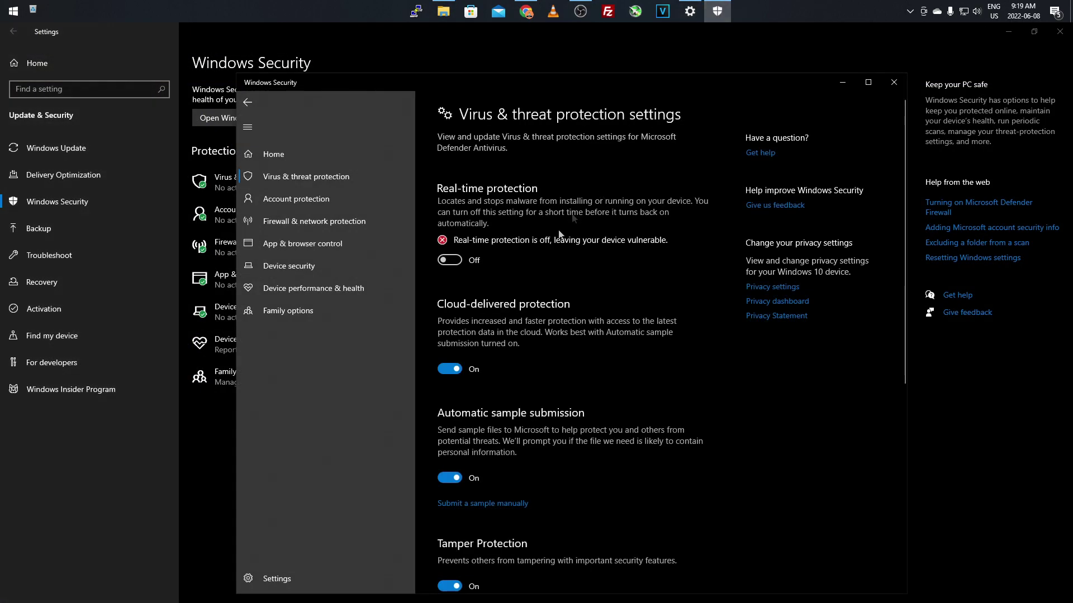
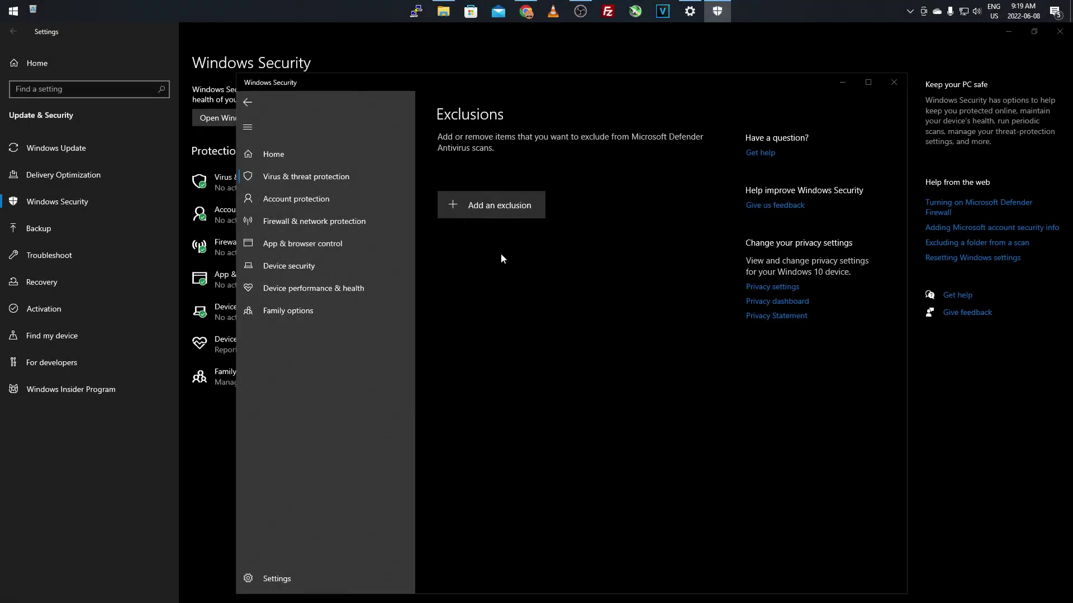
pyautogui.click(295, 253)
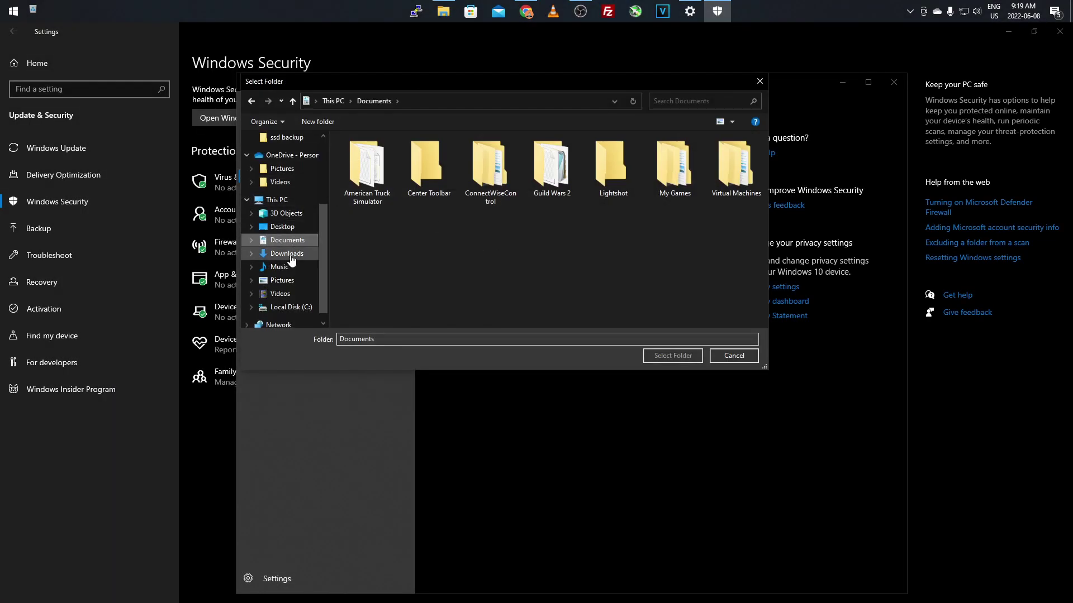
pyautogui.doubleClick(363, 191)
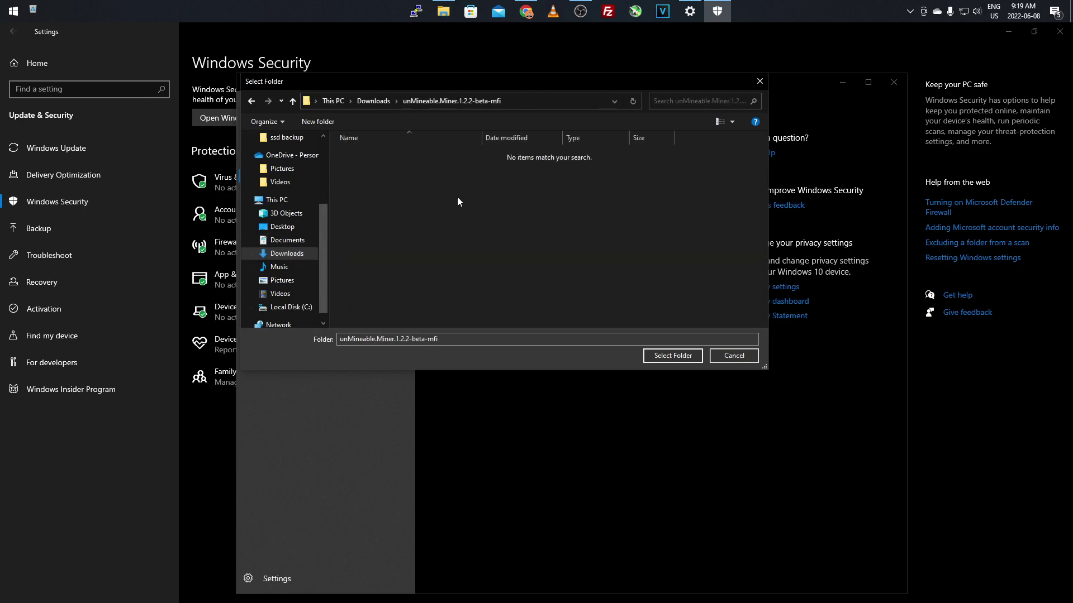
pyautogui.click(674, 361)
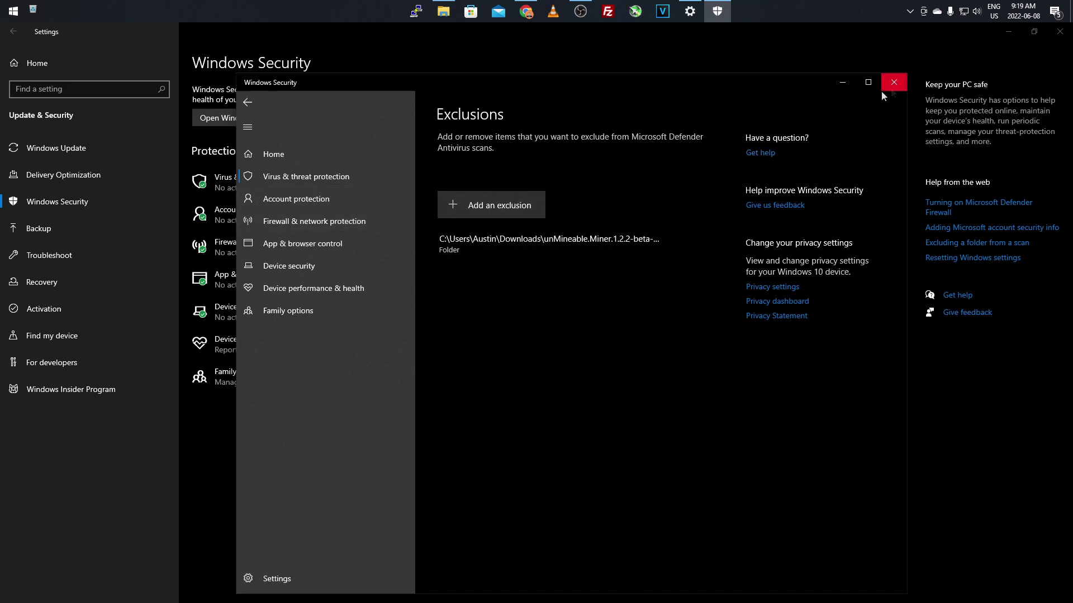
# Step: Turn real-time protection back on and close Windows Security and Settings
pyautogui.click(249, 102)
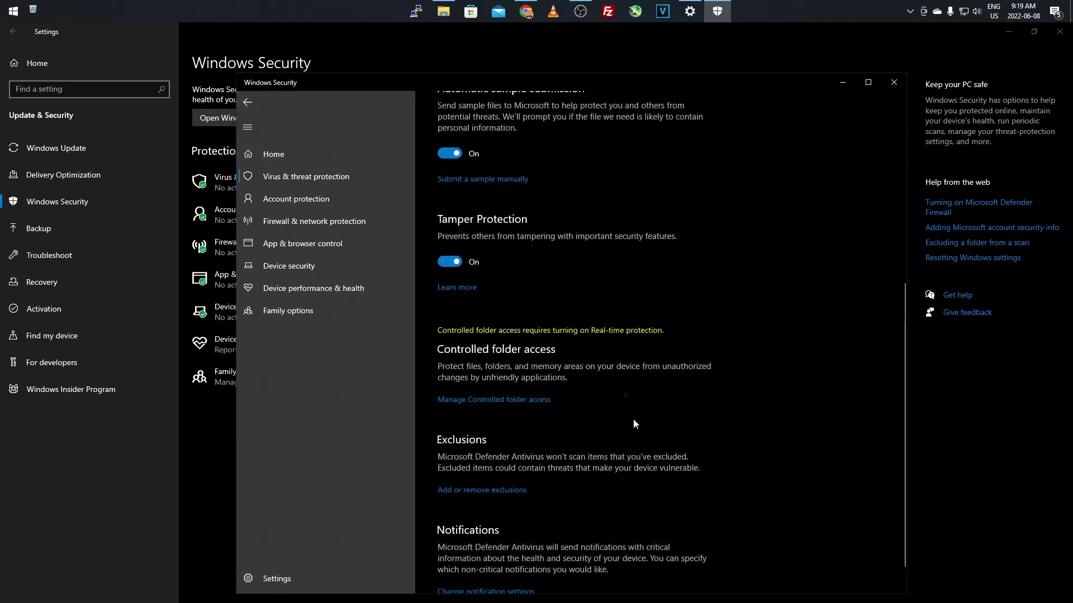
pyautogui.scroll(8, 632, 418)
pyautogui.click(450, 260)
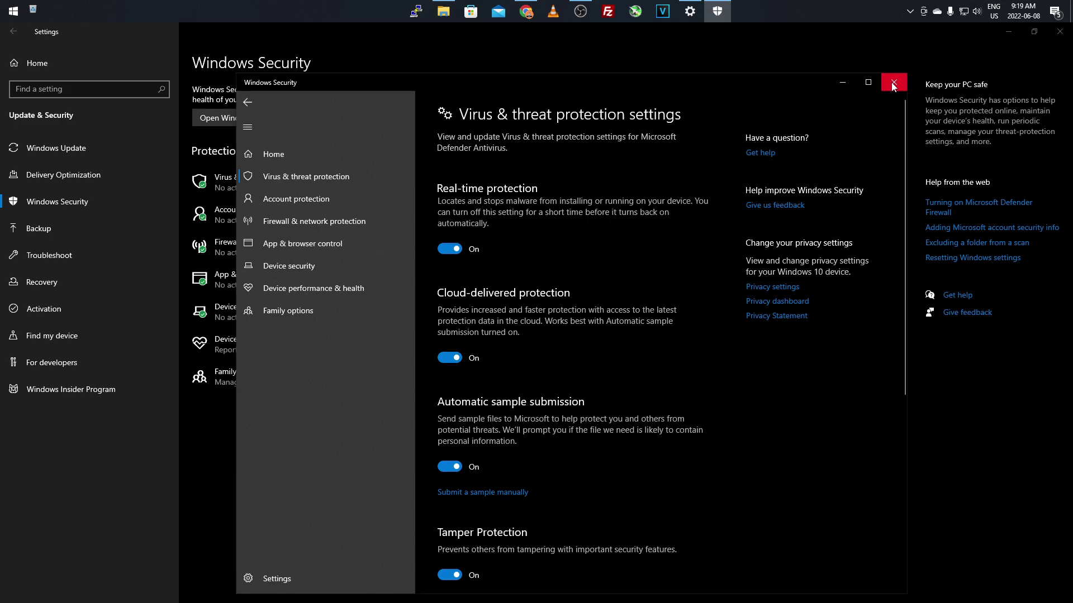
pyautogui.click(893, 84)
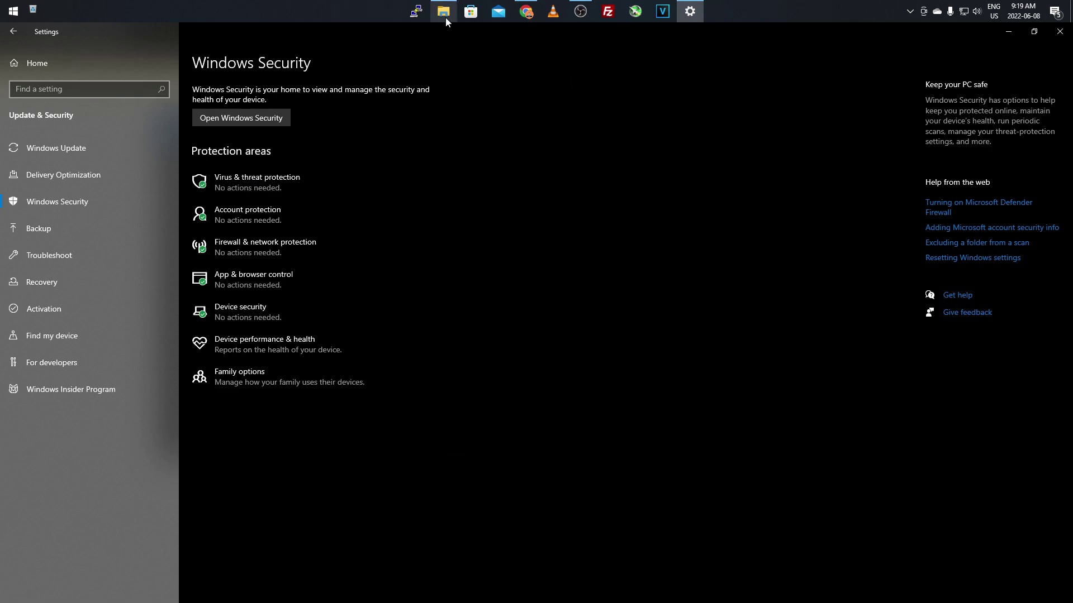
pyautogui.click(1060, 33)
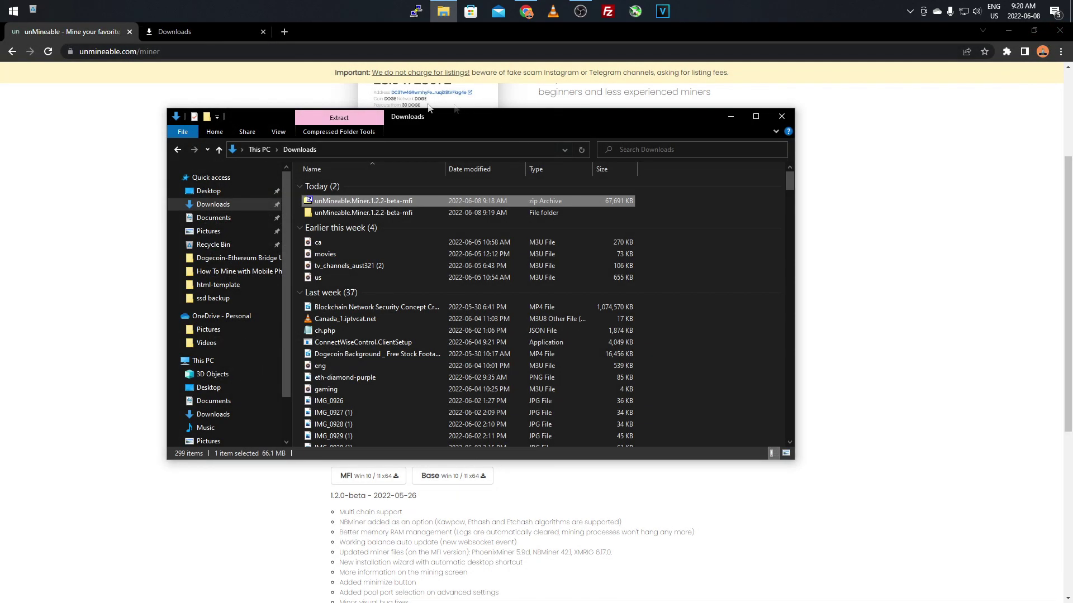
# Step: Install unMineable Miner (MFI) 1.2.2-beta from the extracted folder for the current user only, and finish setup without running the miner
pyautogui.doubleClick(337, 214)
pyautogui.doubleClick(344, 186)
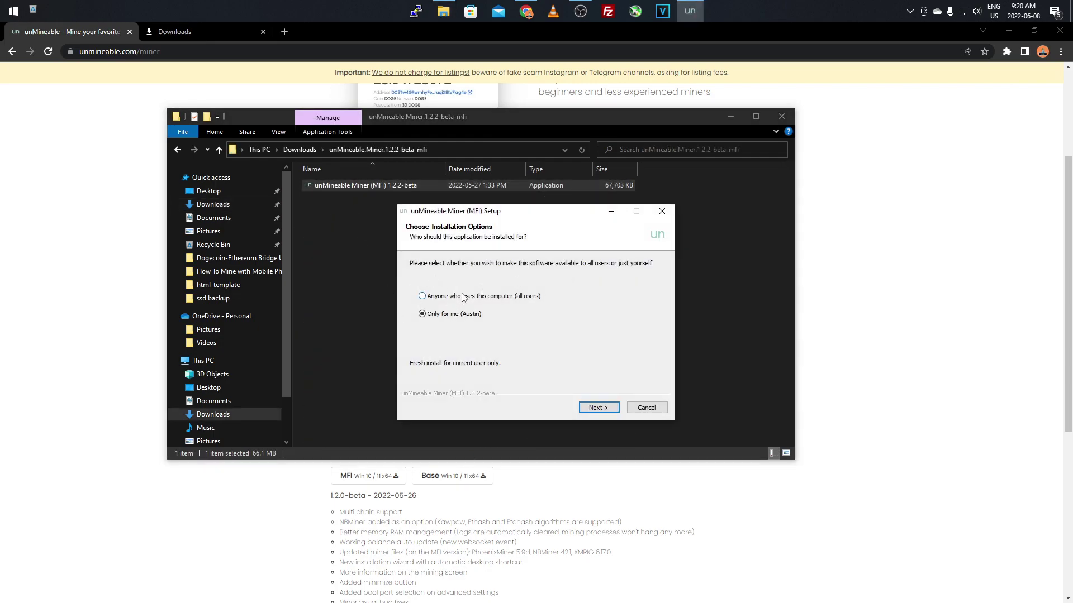
pyautogui.click(600, 408)
pyautogui.click(602, 410)
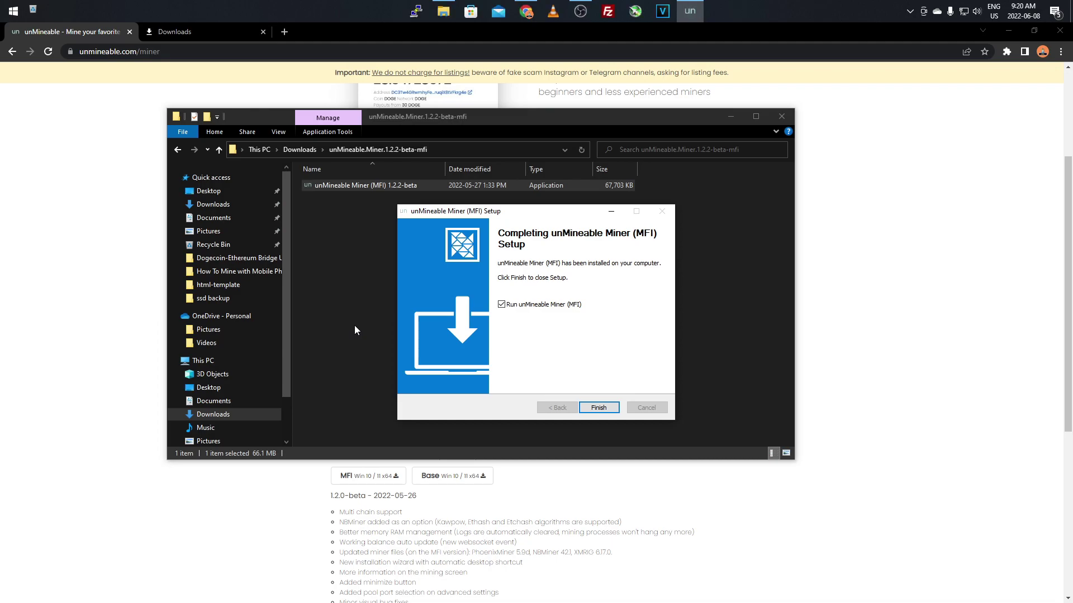
pyautogui.click(527, 307)
pyautogui.click(598, 407)
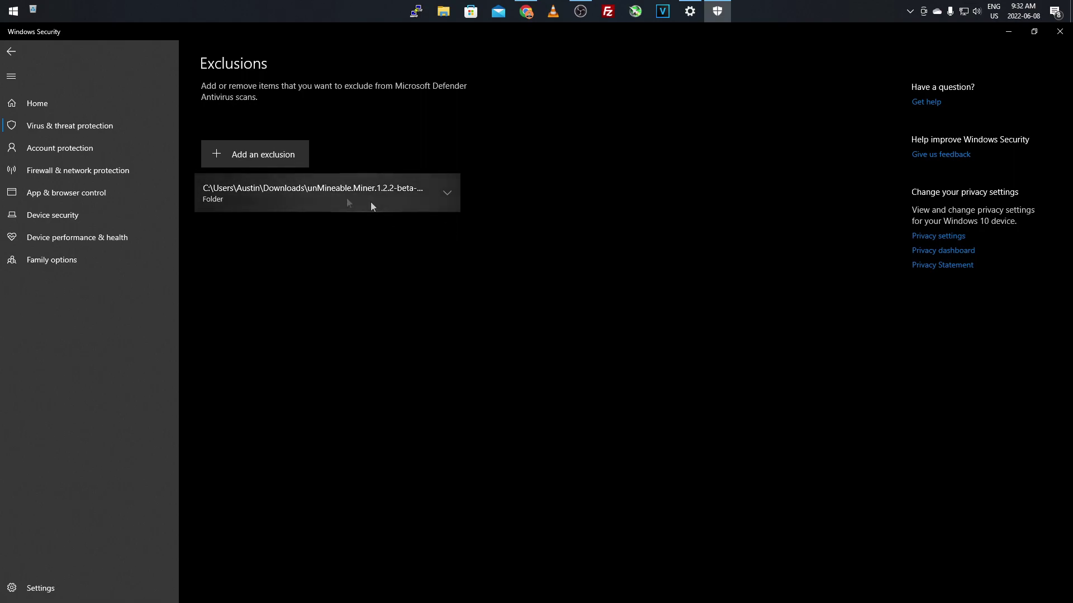
# Step: Exclude the unmineable-miner-mfi folder in the current user's AppData\Local\Programs from Microsoft Defender Antivirus scans
pyautogui.click(267, 154)
pyautogui.click(243, 200)
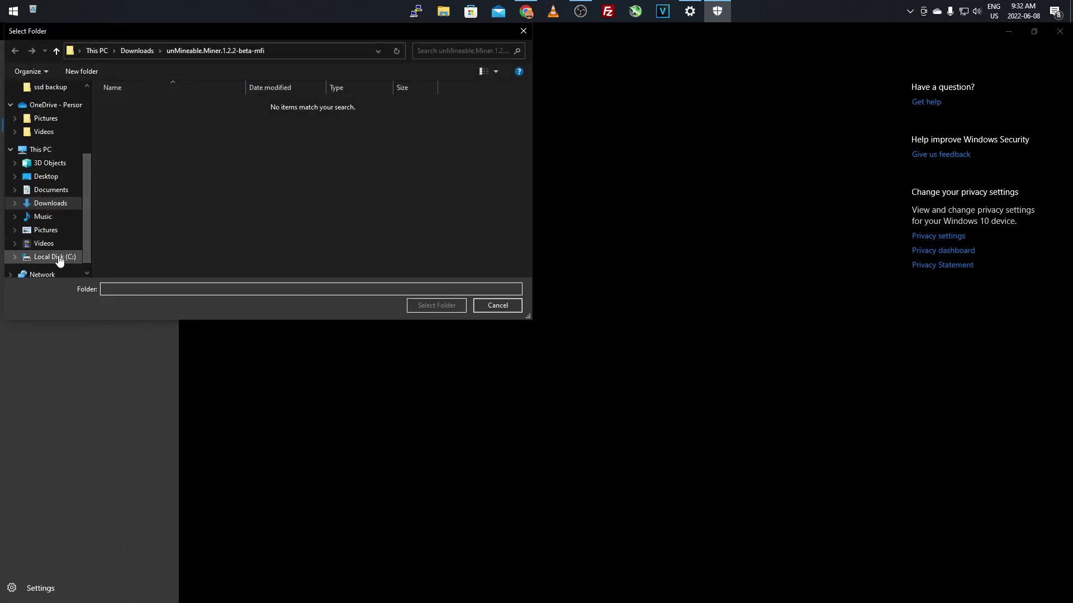
pyautogui.click(59, 256)
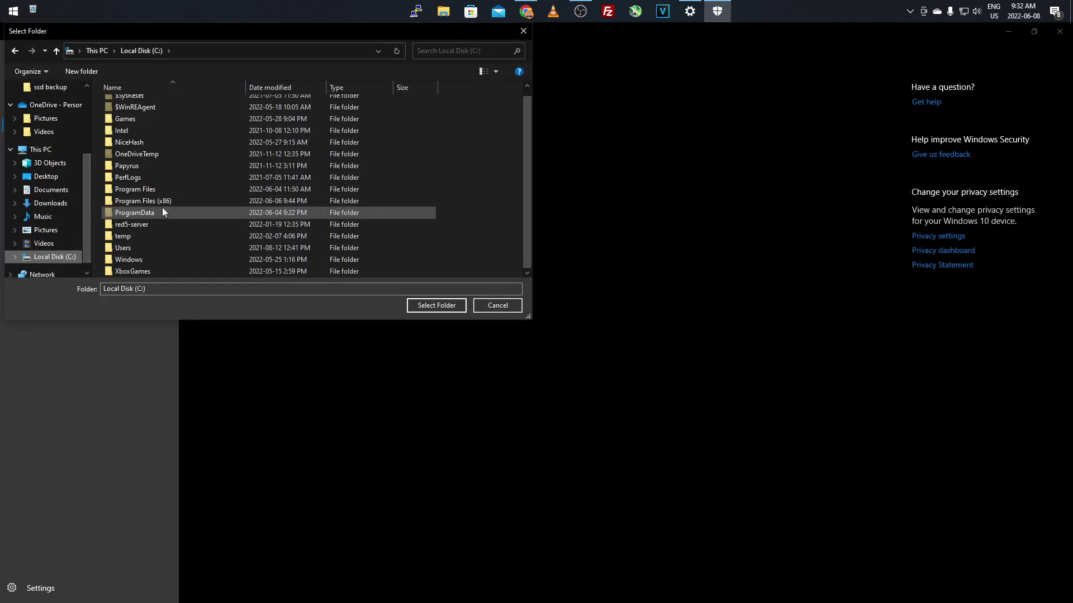
pyautogui.doubleClick(130, 247)
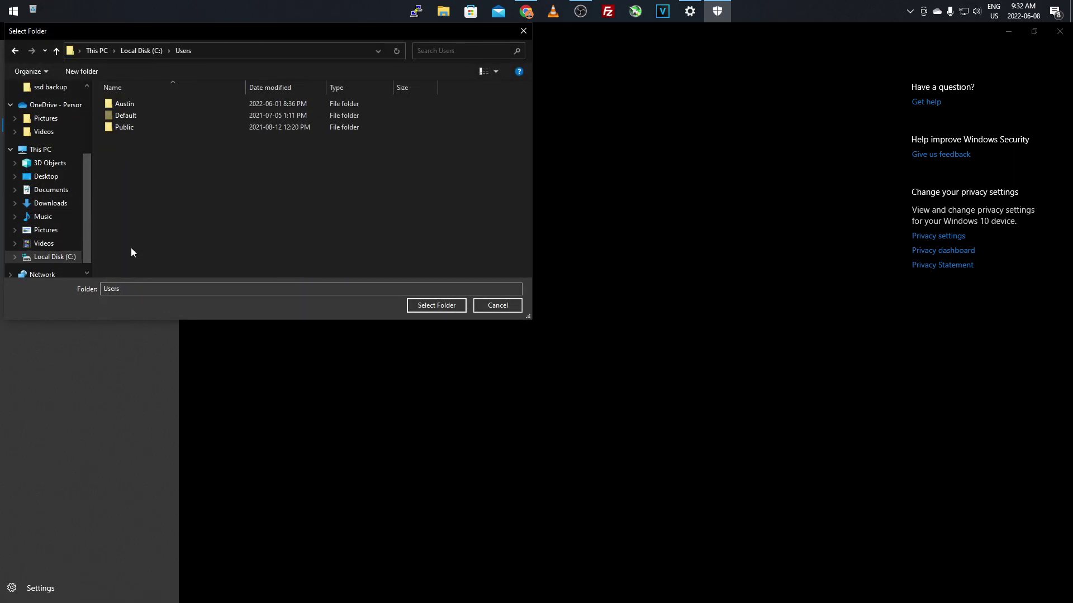
pyautogui.doubleClick(120, 103)
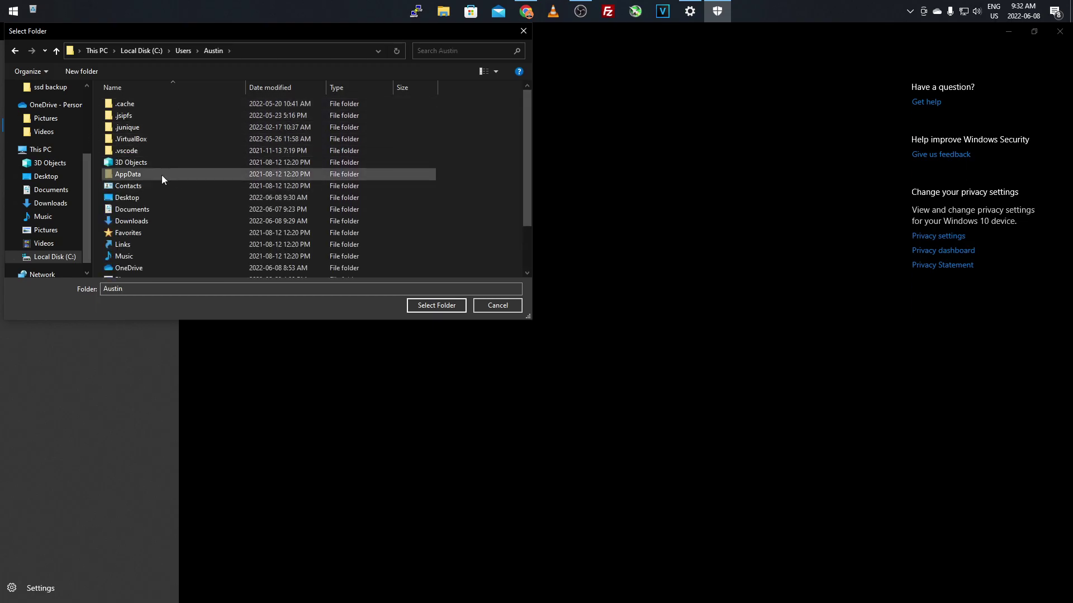
pyautogui.doubleClick(131, 175)
pyautogui.doubleClick(121, 105)
pyautogui.scroll(-5, 165, 175)
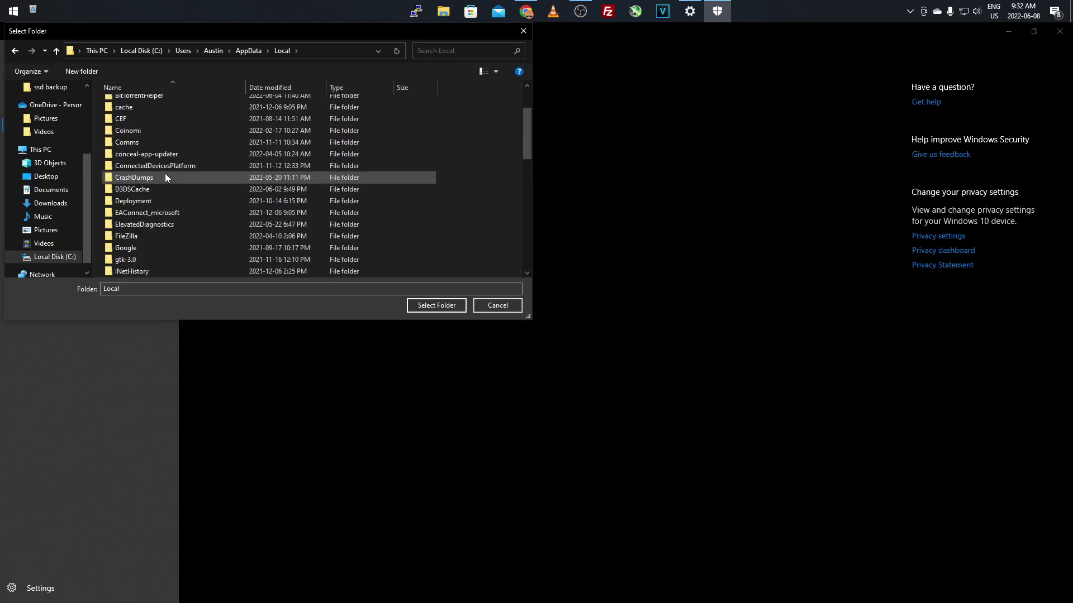
pyautogui.scroll(-4, 165, 174)
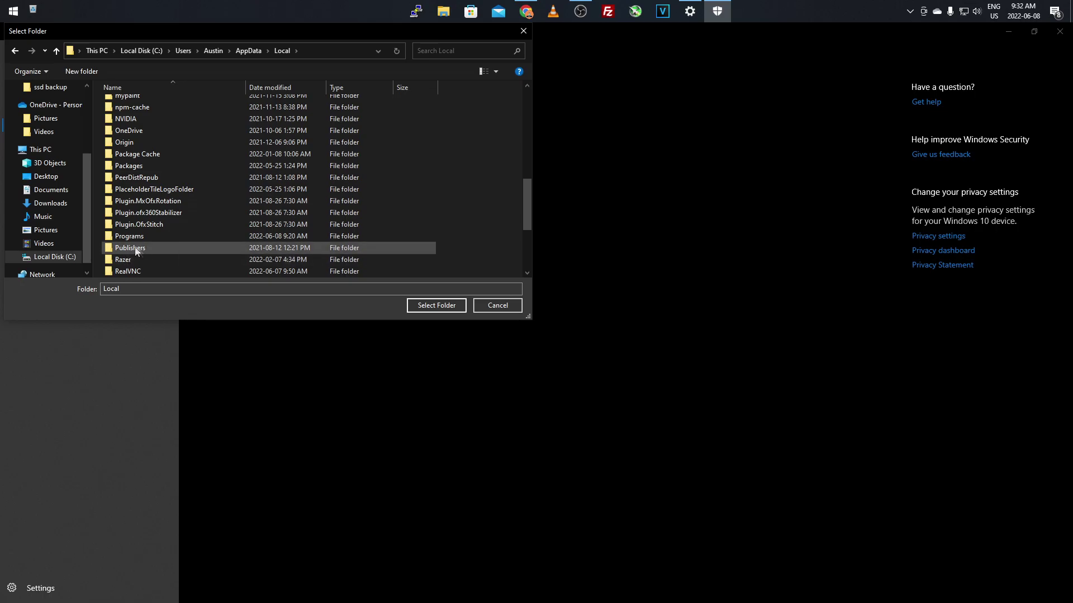
pyautogui.doubleClick(129, 235)
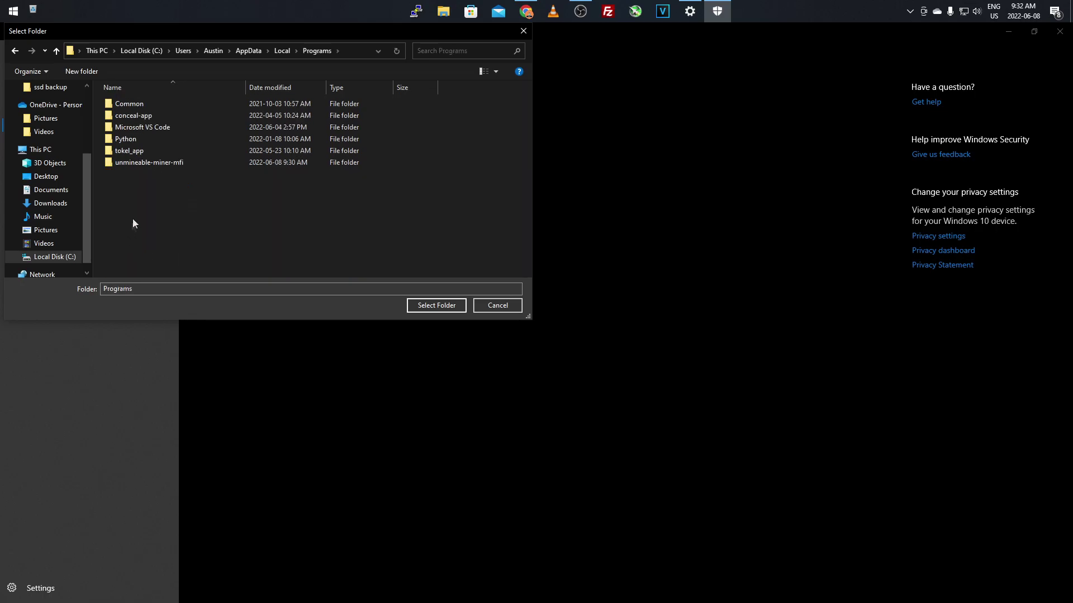
pyautogui.doubleClick(142, 166)
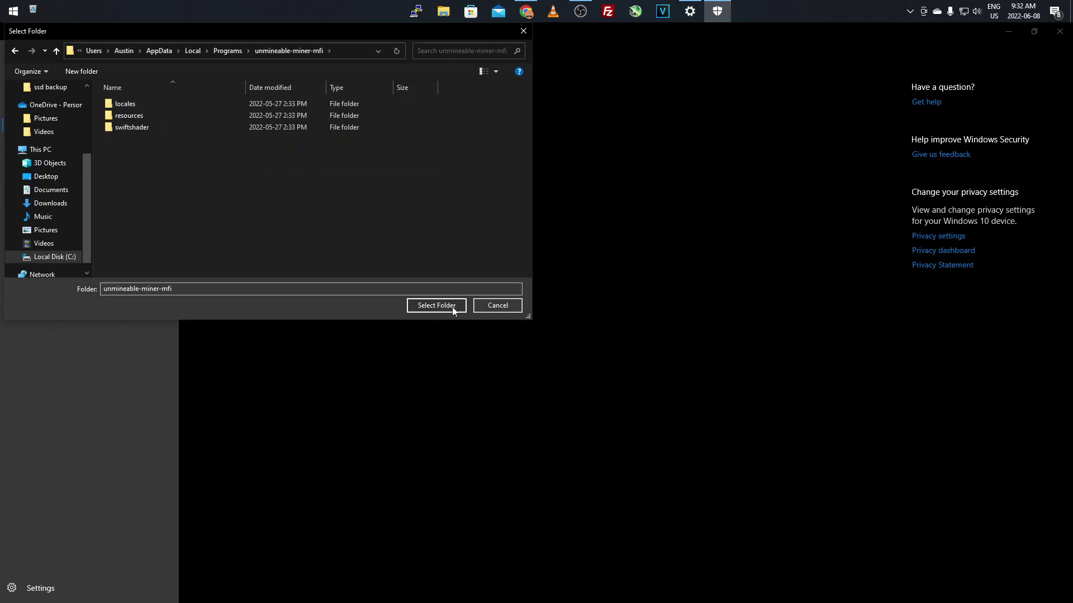
pyautogui.click(436, 307)
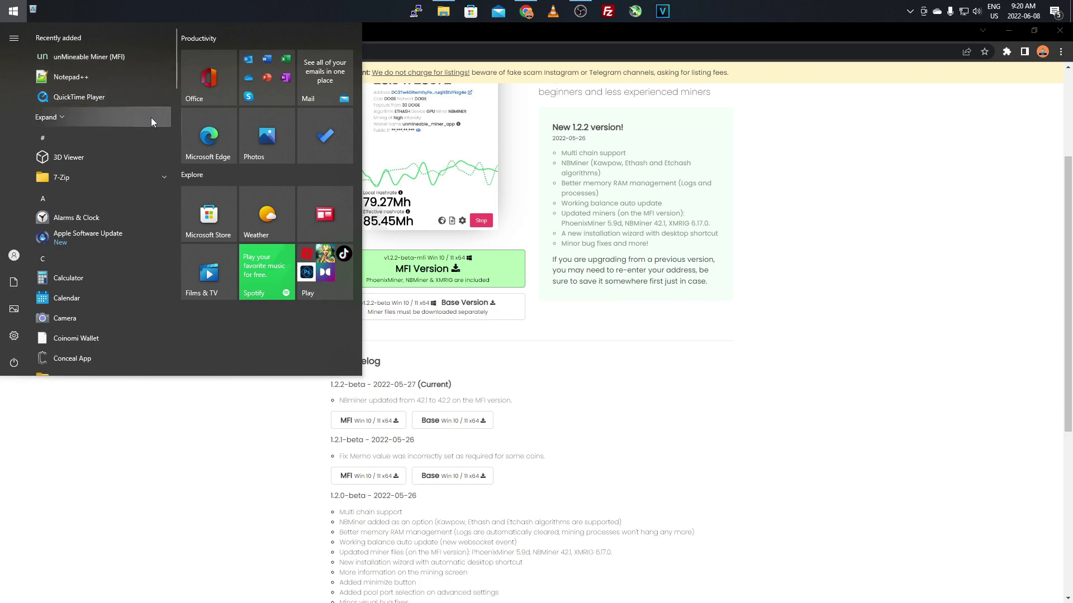
# Step: Launch unMineable Miner (MFI), switch it to the dark theme and continue past the welcome screen
pyautogui.click(105, 53)
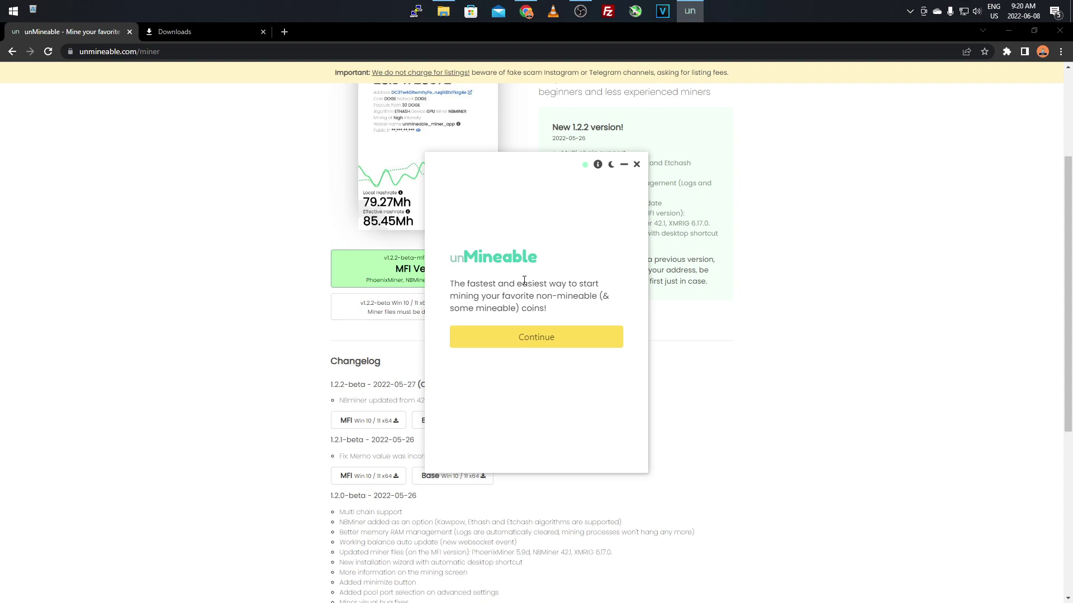
pyautogui.click(612, 166)
pyautogui.click(613, 166)
pyautogui.click(613, 166)
pyautogui.moveTo(535, 156); pyautogui.dragTo(493, 126)
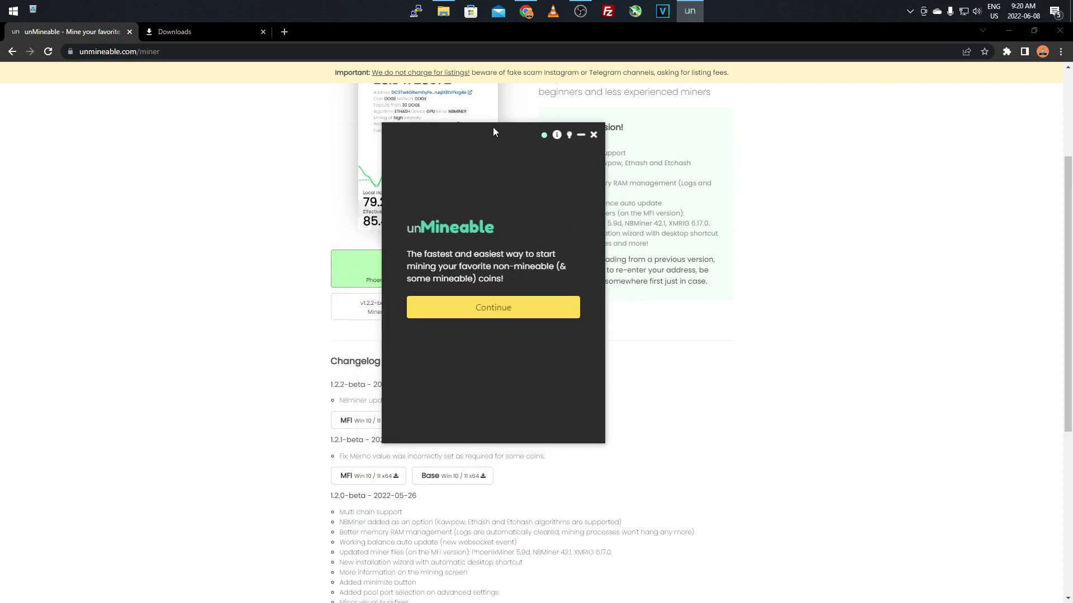
pyautogui.click(493, 308)
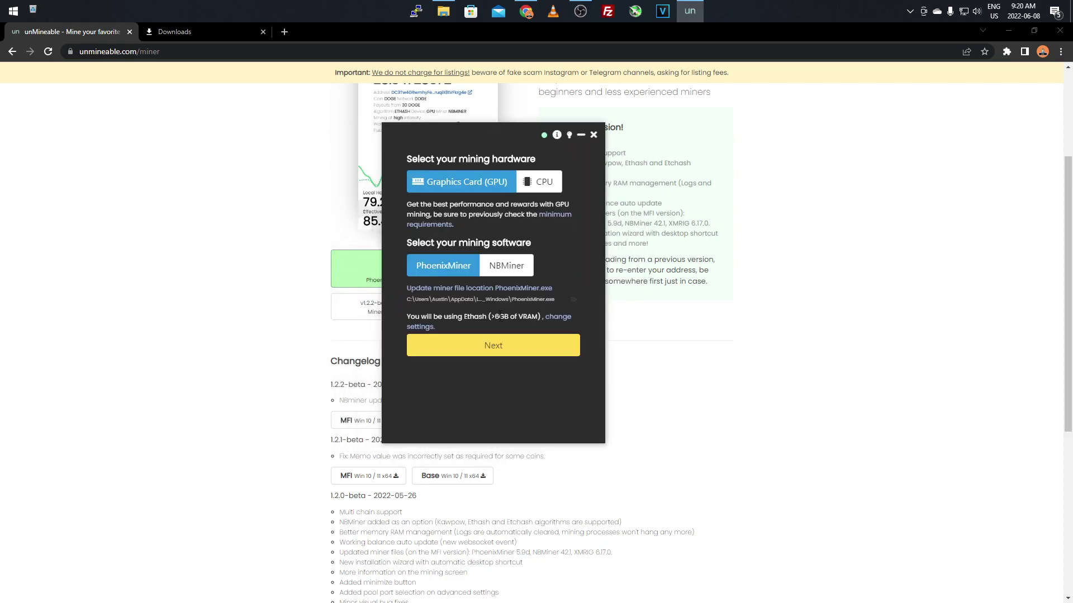
# Step: Compare the Graphics Card (GPU) and CPU mining hardware options
pyautogui.click(539, 182)
pyautogui.click(497, 186)
pyautogui.click(539, 182)
pyautogui.click(497, 184)
pyautogui.click(535, 190)
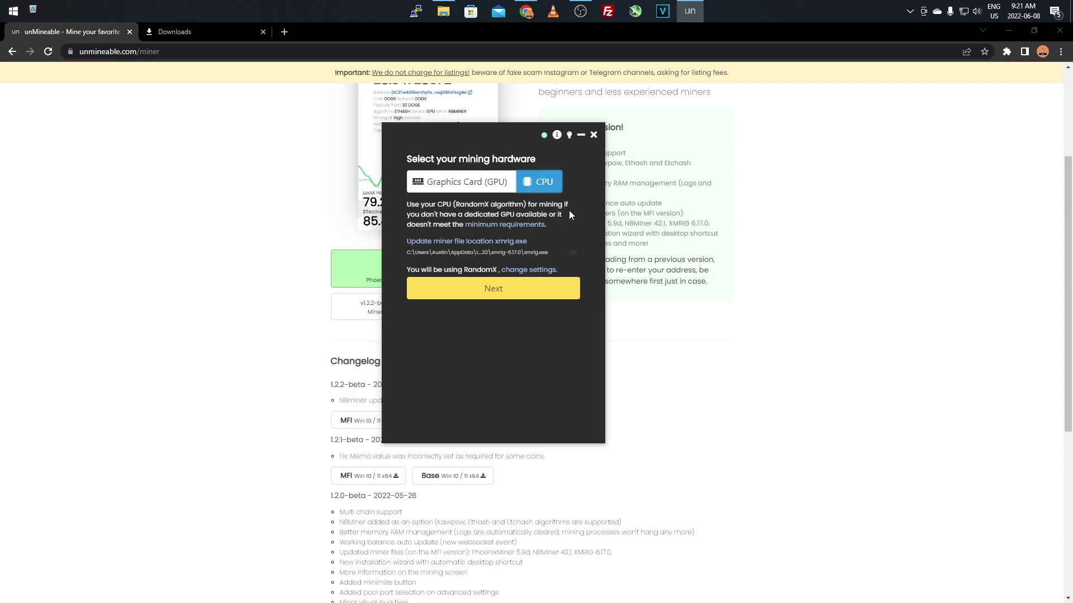
pyautogui.click(435, 182)
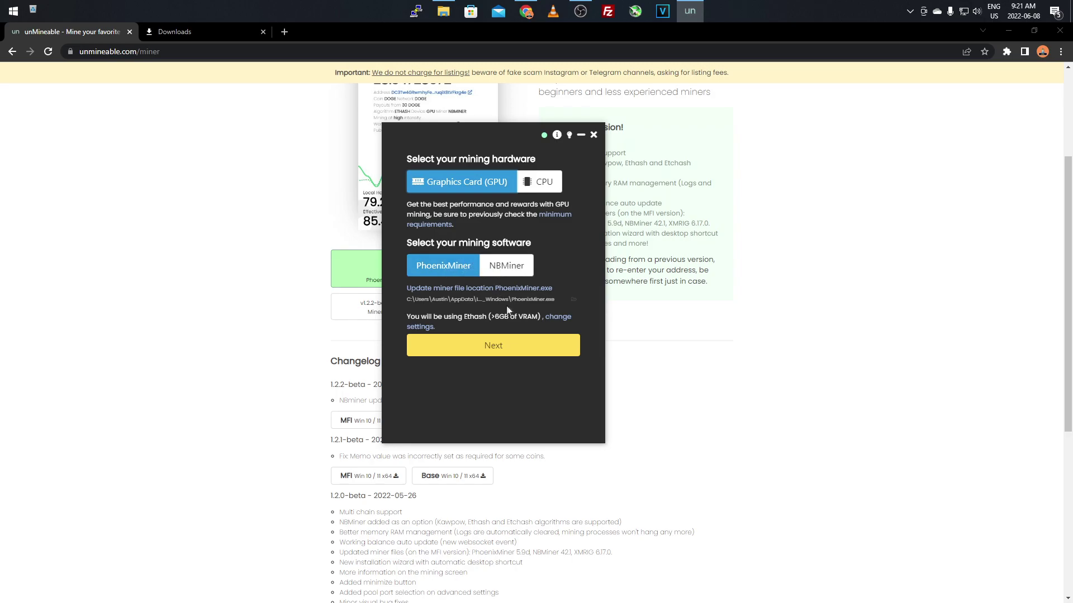
# Step: Review the GPU mining settings, trying the Etchash algorithm, and close them without saving
pyautogui.click(561, 318)
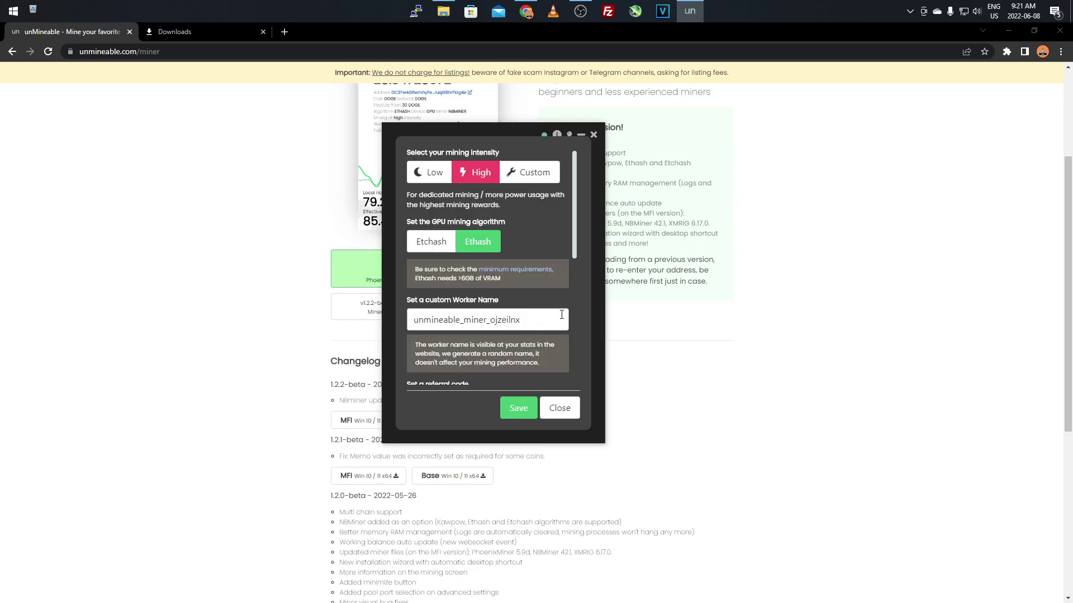
pyautogui.click(559, 408)
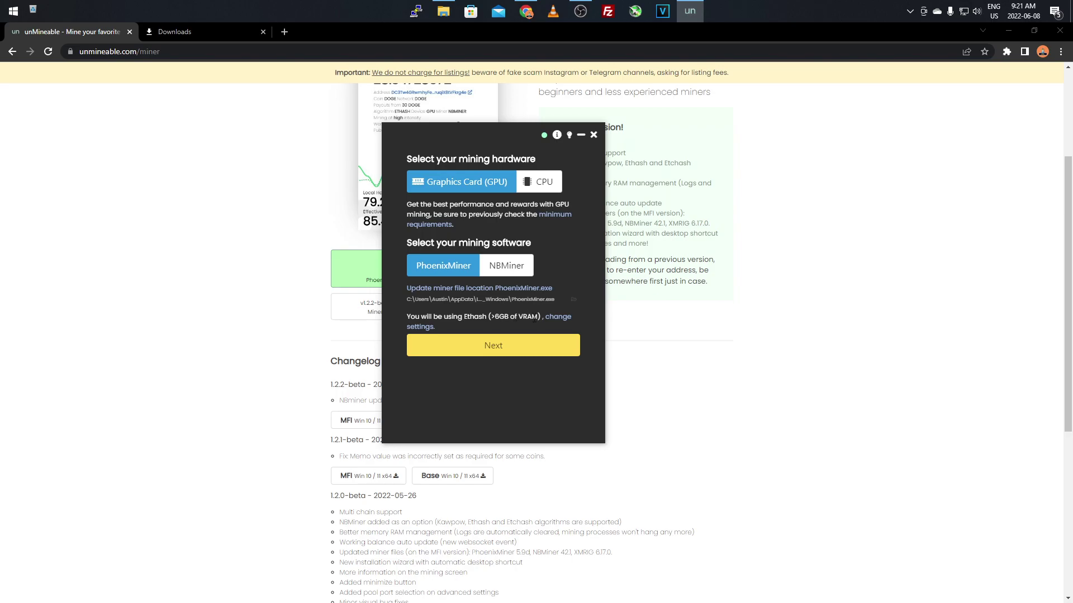
pyautogui.click(553, 317)
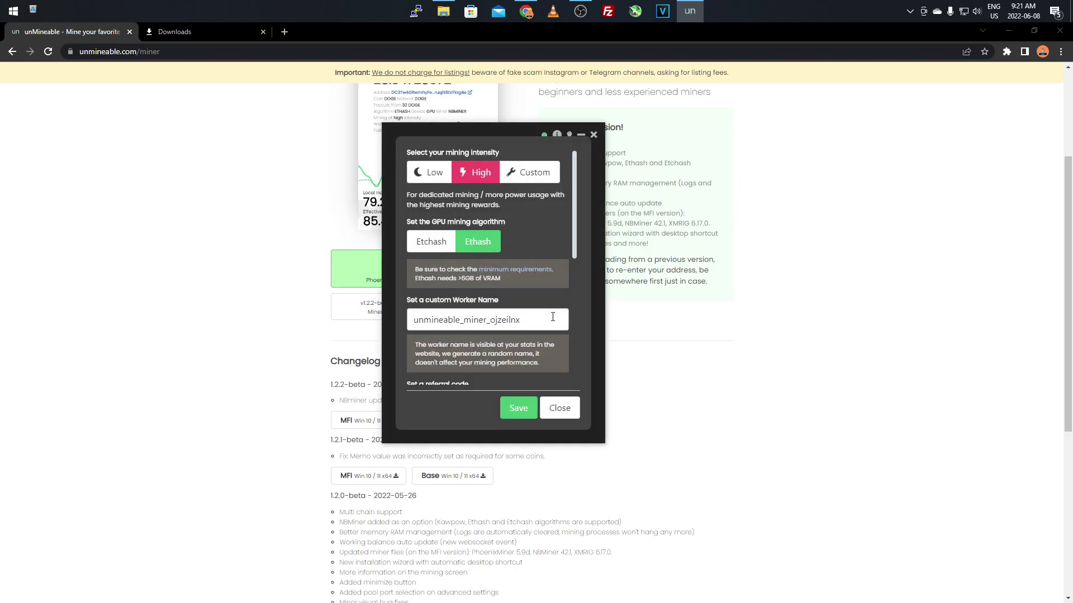
pyautogui.click(437, 254)
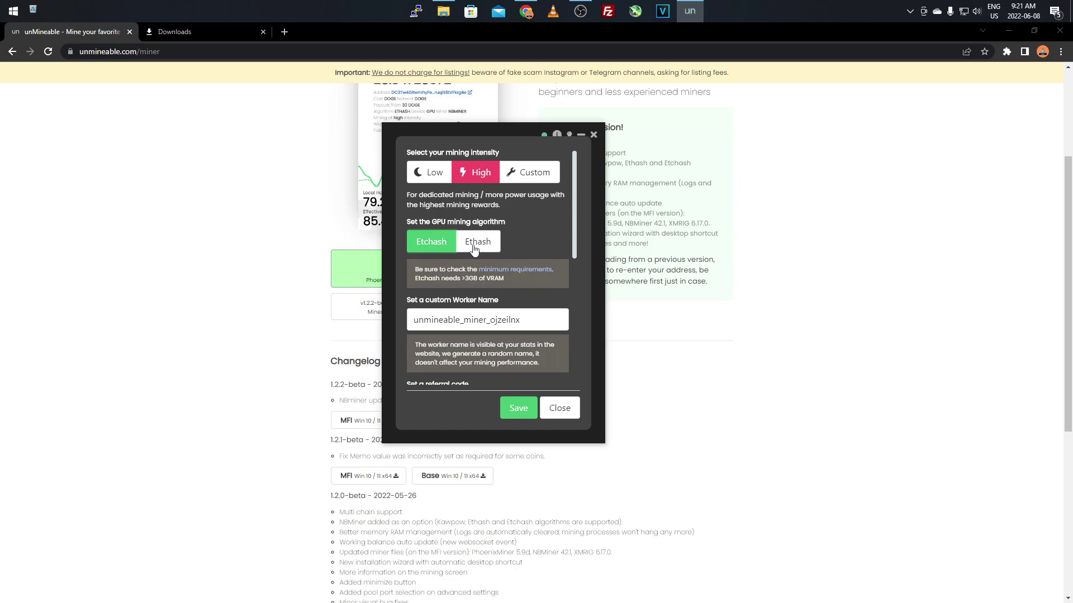
pyautogui.scroll(-3, 518, 237)
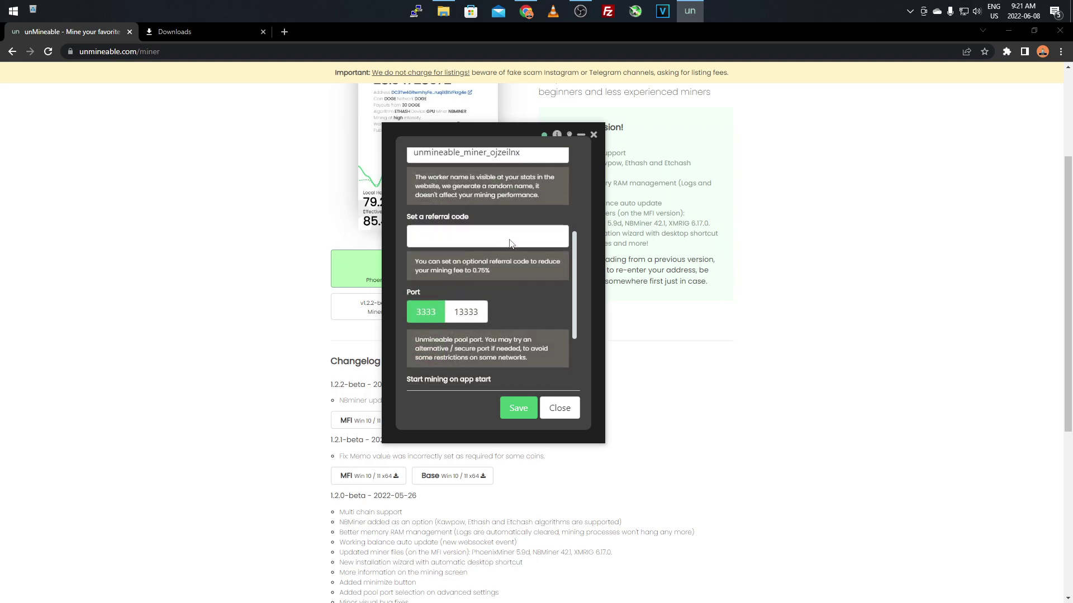
pyautogui.scroll(3, 509, 242)
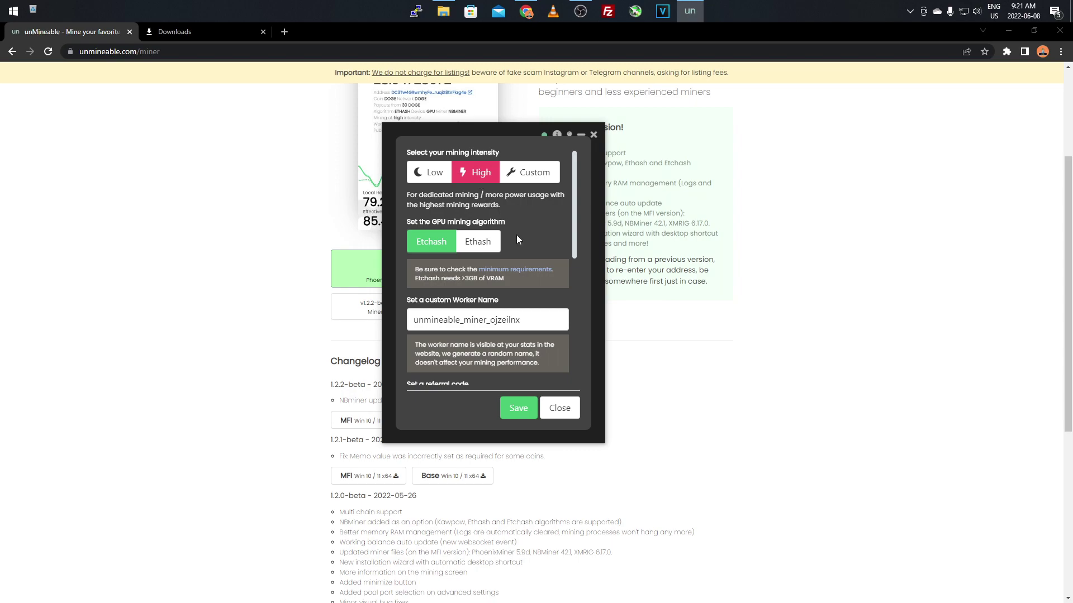
pyautogui.scroll(-5, 517, 233)
pyautogui.scroll(5, 517, 234)
pyautogui.click(559, 408)
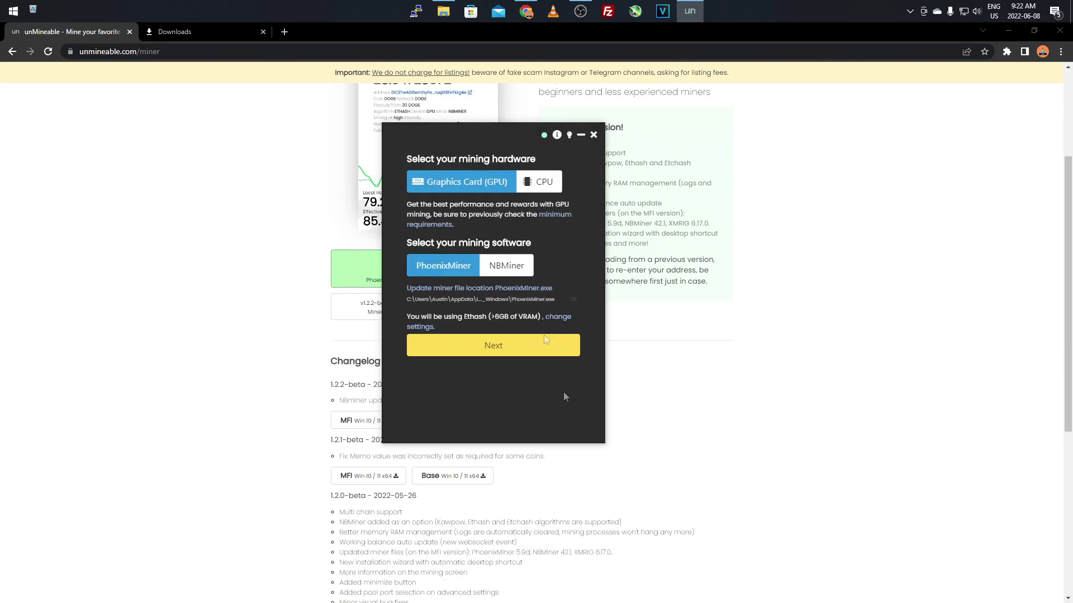
# Step: Choose CPU as the mining hardware, check its settings without saving, and proceed to the coin selection
pyautogui.click(540, 185)
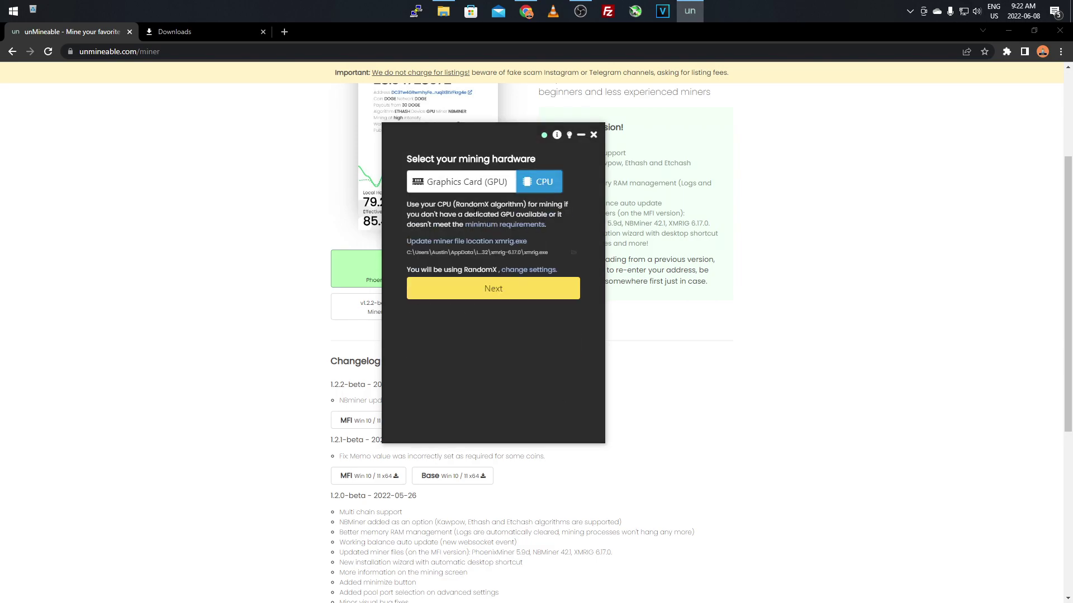
pyautogui.click(530, 270)
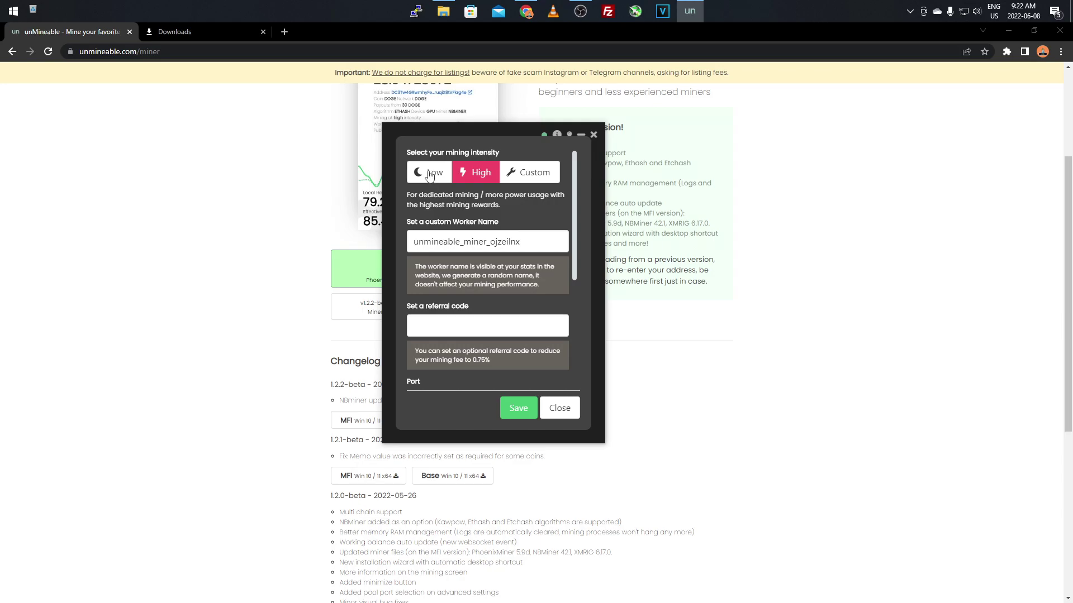
pyautogui.click(560, 409)
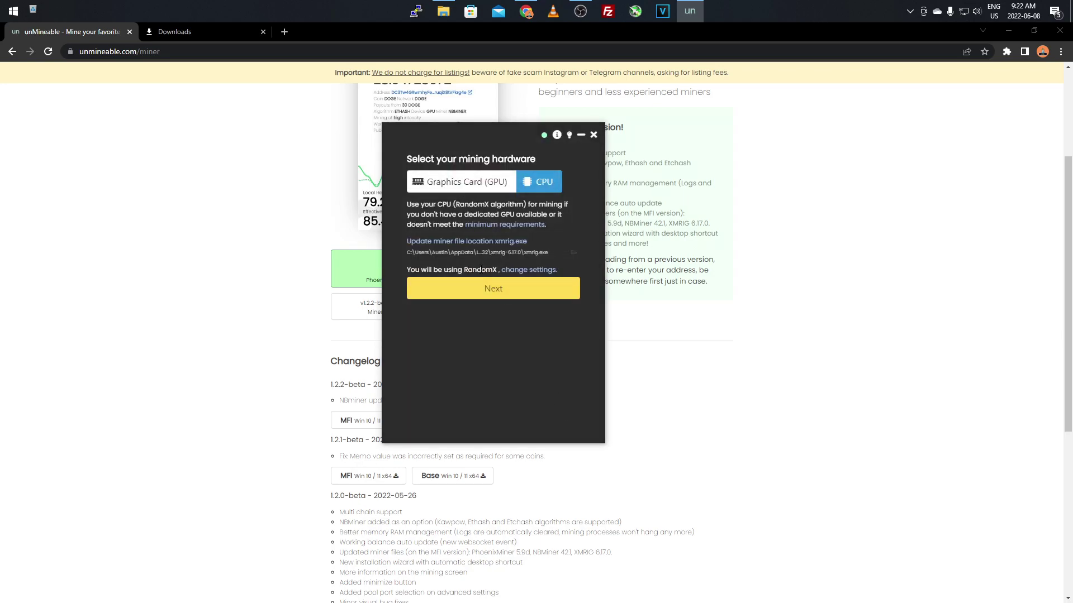
pyautogui.click(489, 290)
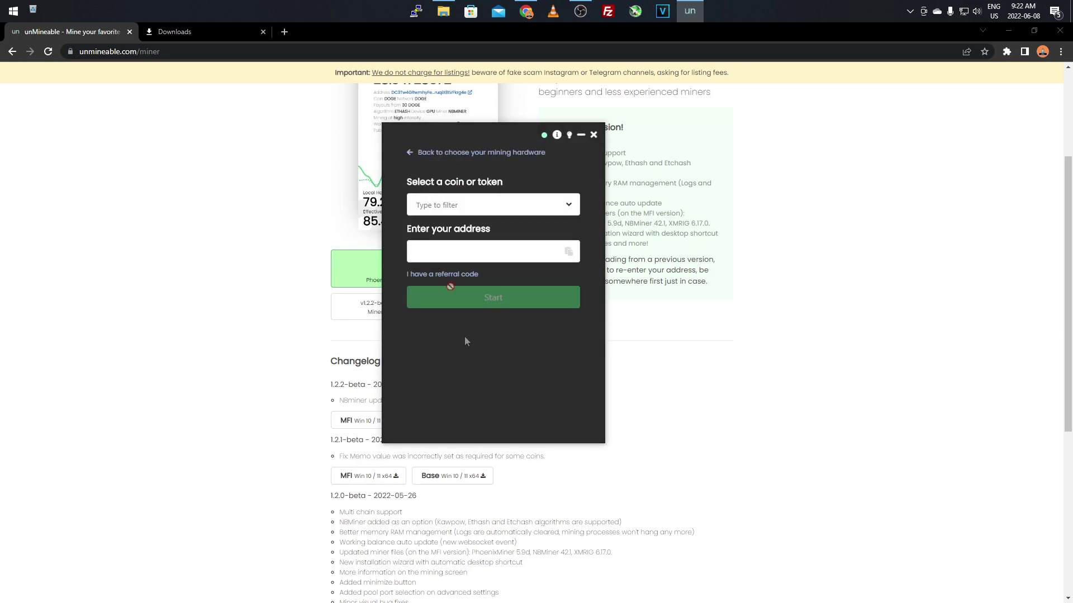
# Step: Select SHIBA INU (SHIB) as the coin to mine and paste in the wallet address for it
pyautogui.click(462, 208)
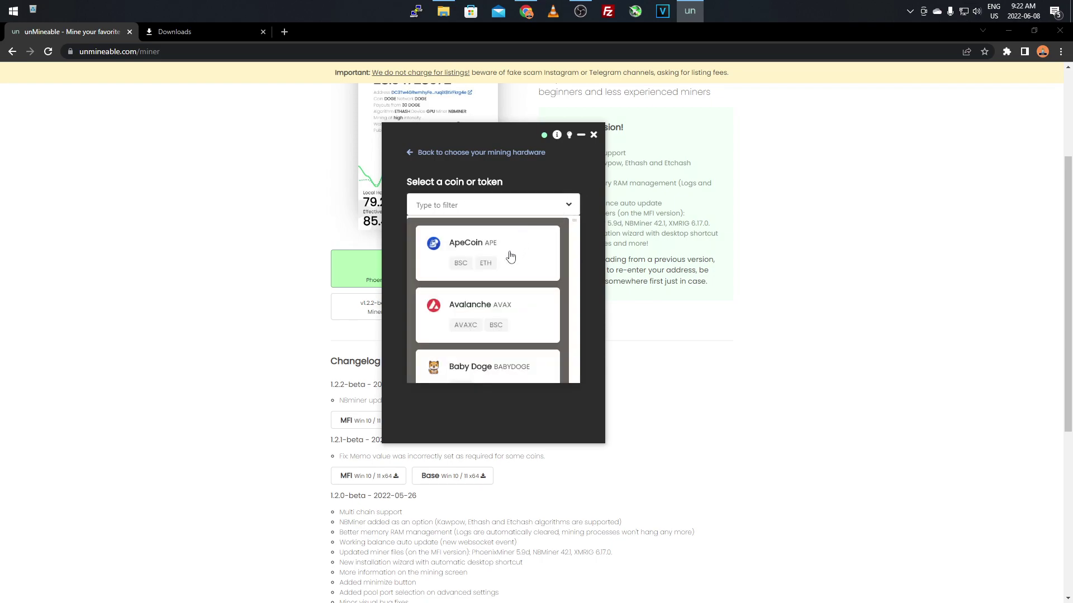
pyautogui.write('shib')
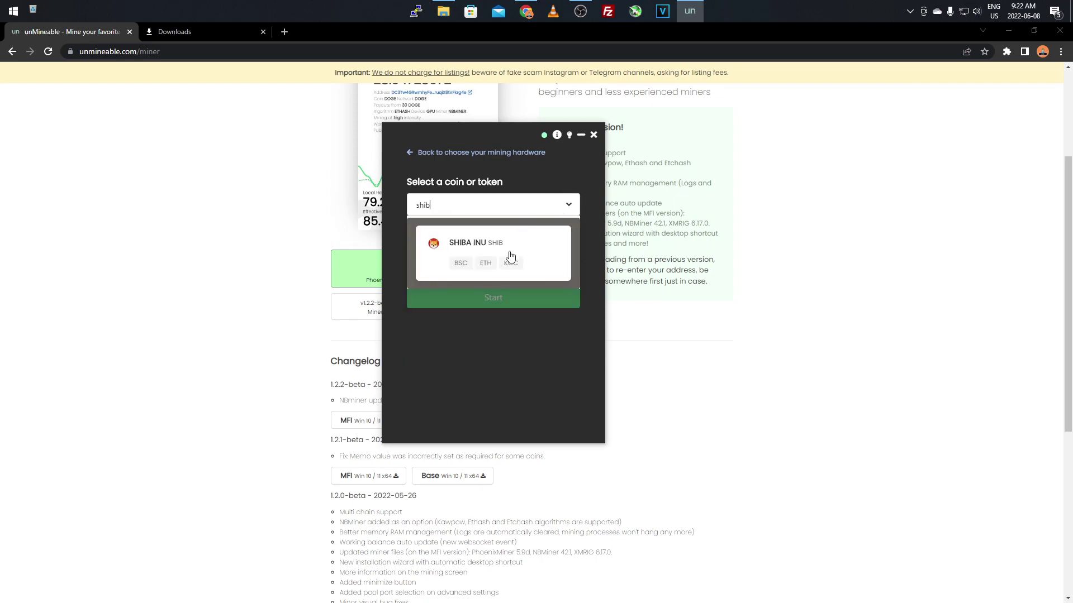
pyautogui.click(510, 255)
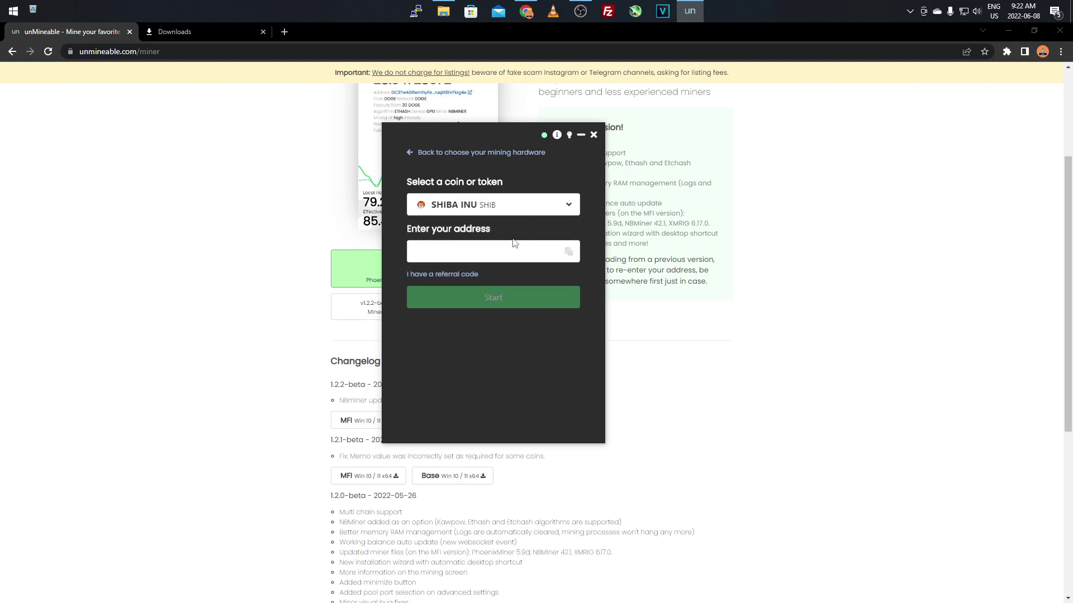
pyautogui.click(487, 250)
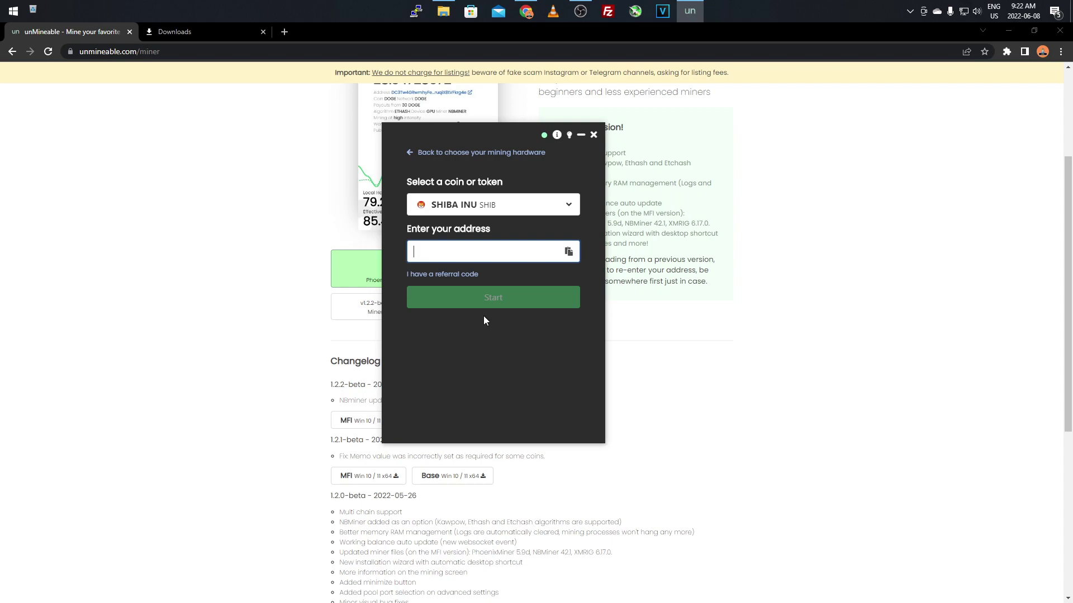
pyautogui.click(475, 210)
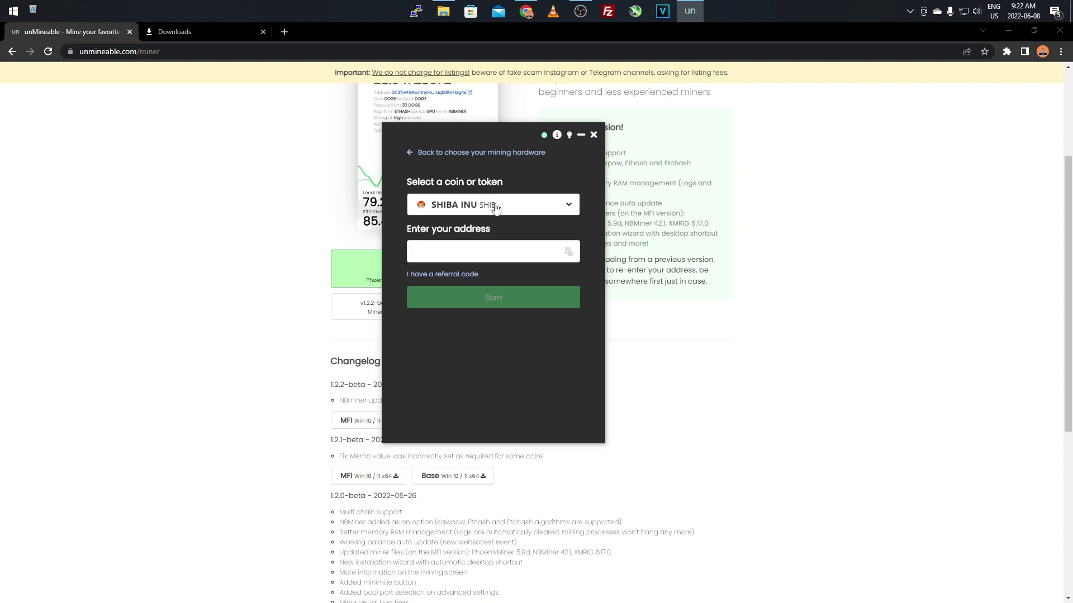
pyautogui.click(444, 252)
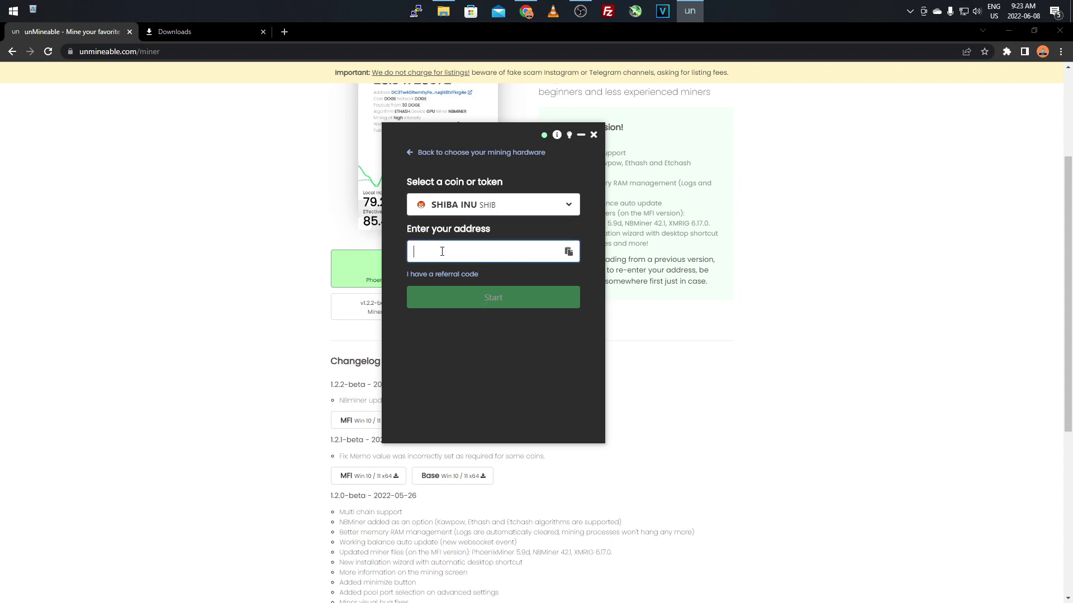
pyautogui.hotkey('ctrl', 'v')
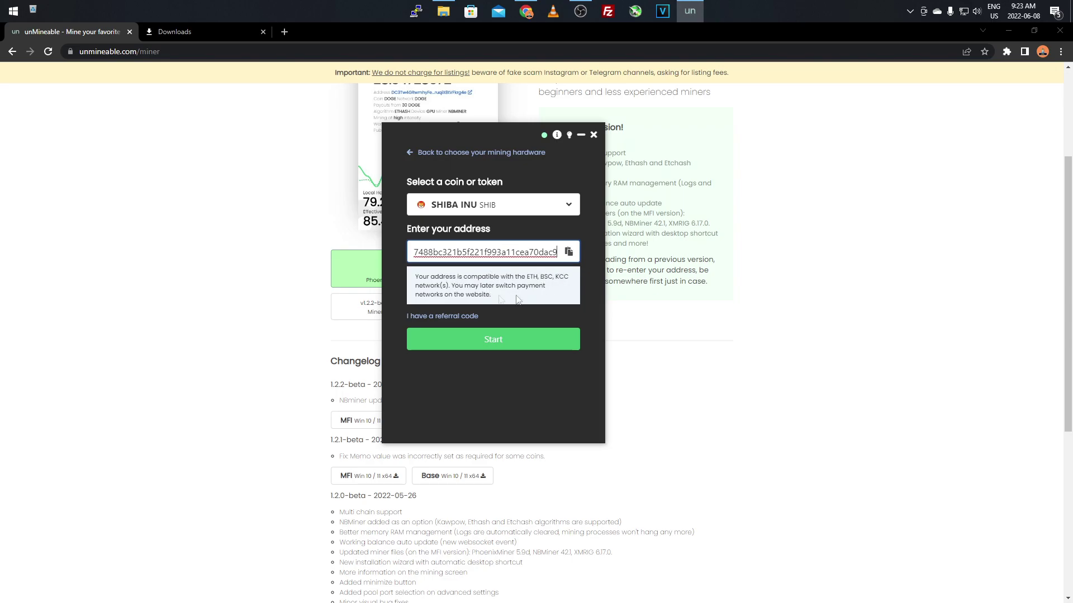
pyautogui.click(514, 379)
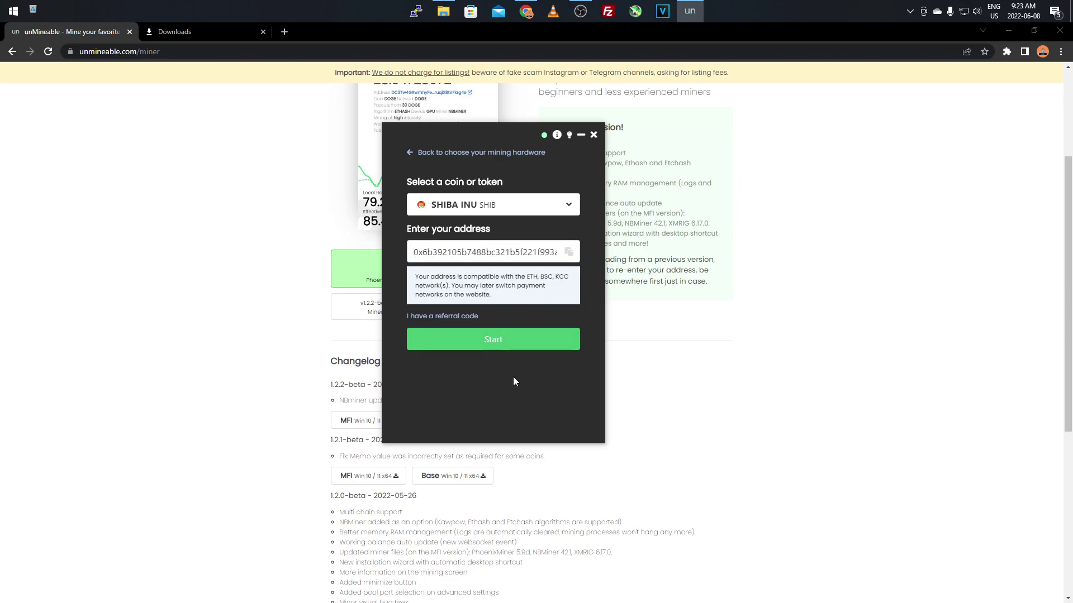
# Step: Start mining SHIB on the CPU, let it run briefly, and stop the miner
pyautogui.click(489, 344)
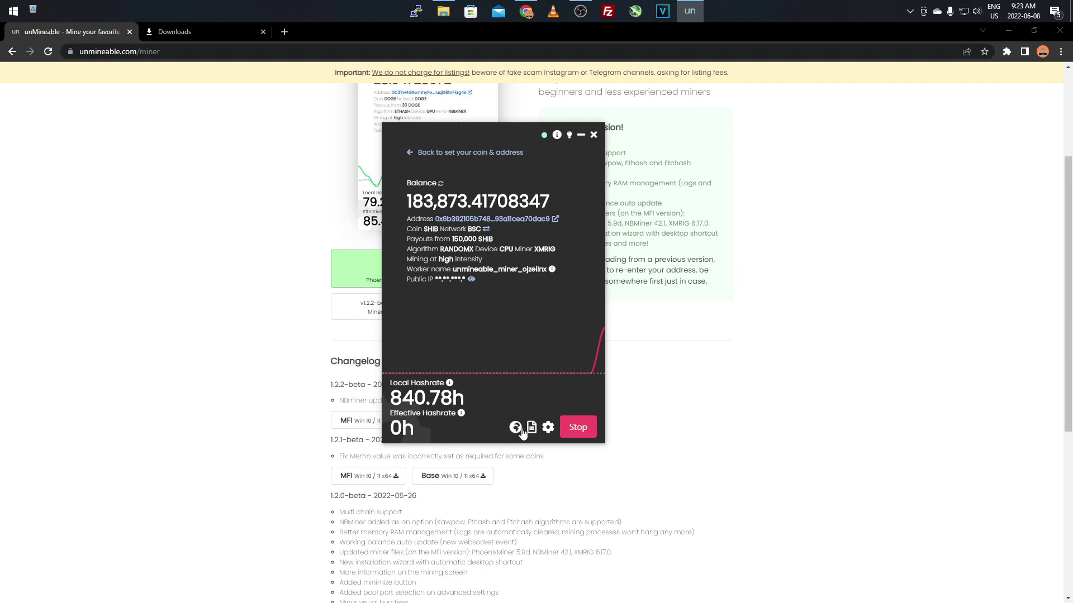
pyautogui.click(576, 427)
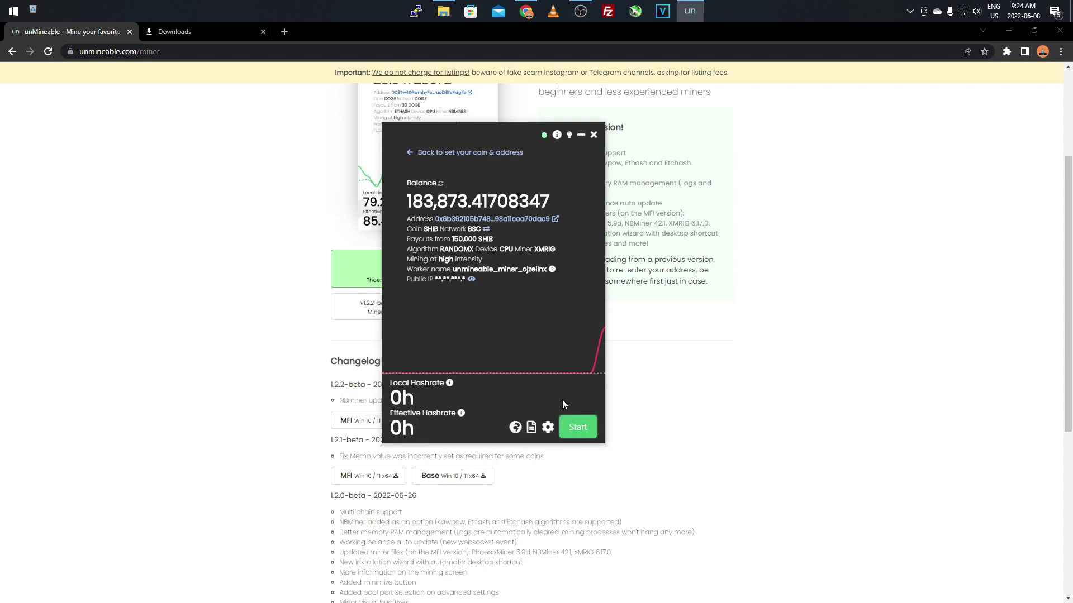
# Step: Minimize the miner and open the SHIBA INU (SHIB) page from the coin list on the unMineable website
pyautogui.click(581, 135)
pyautogui.scroll(3, 249, 188)
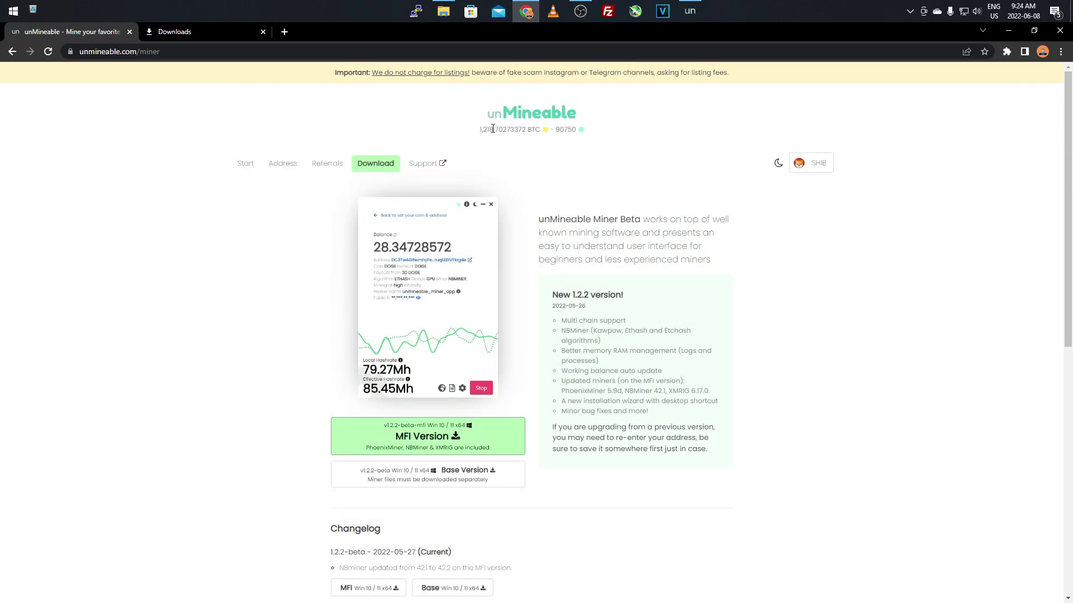
pyautogui.click(508, 115)
pyautogui.click(551, 344)
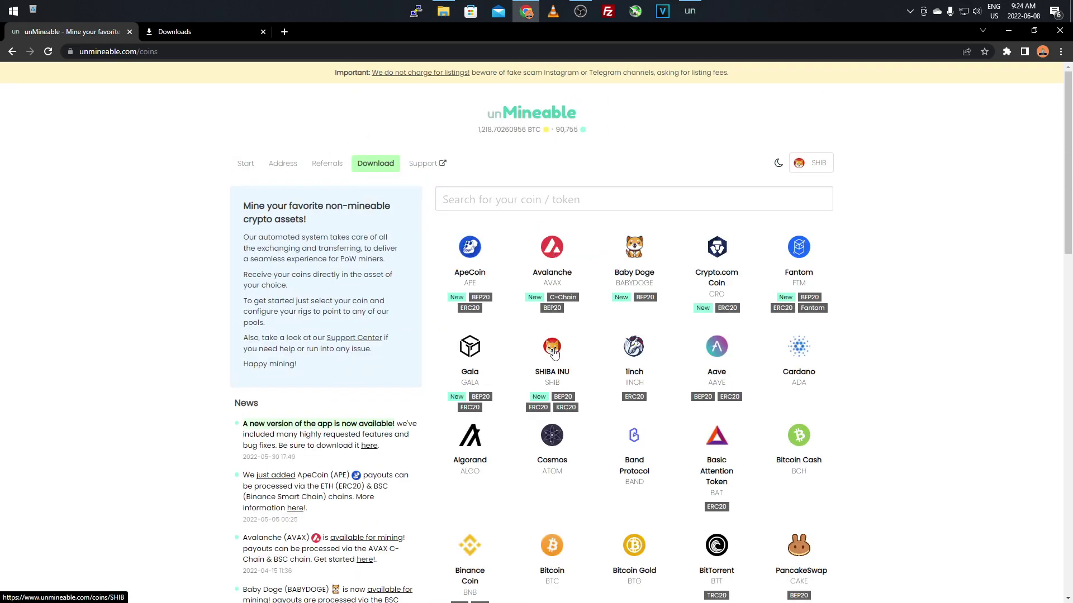
# Step: Paste the wallet address into the stats lookup on the SHIB page and search for its mining stats
pyautogui.scroll(-1, 649, 388)
pyautogui.click(708, 362)
pyautogui.hotkey('ctrl', 'v')
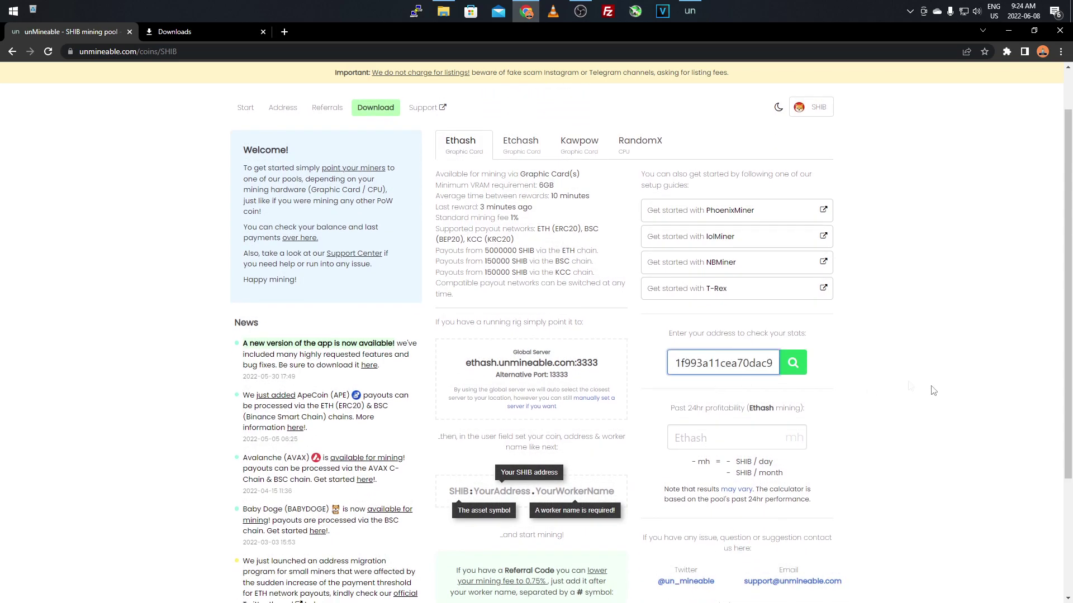
pyautogui.click(790, 366)
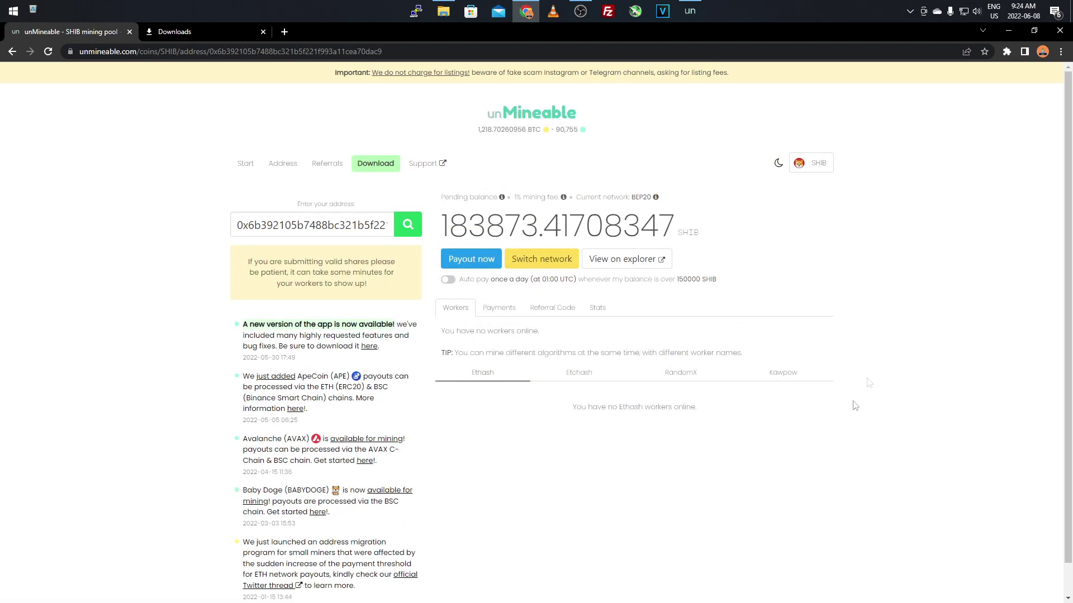
# Step: Check the address's RandomX workers and review the payout network options, going back without switching networks
pyautogui.scroll(-1, 559, 376)
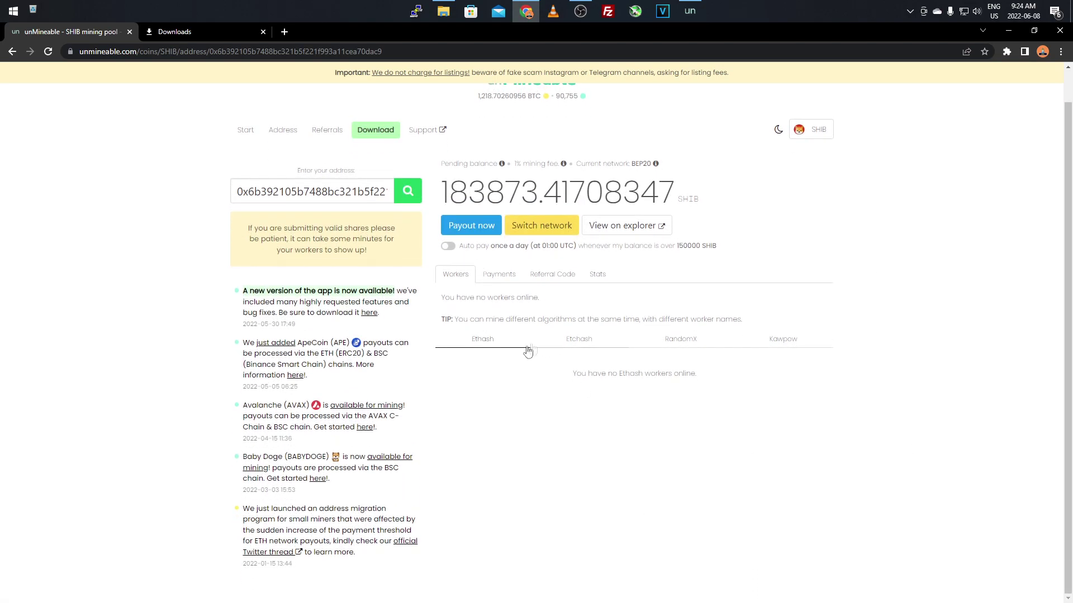
pyautogui.click(709, 381)
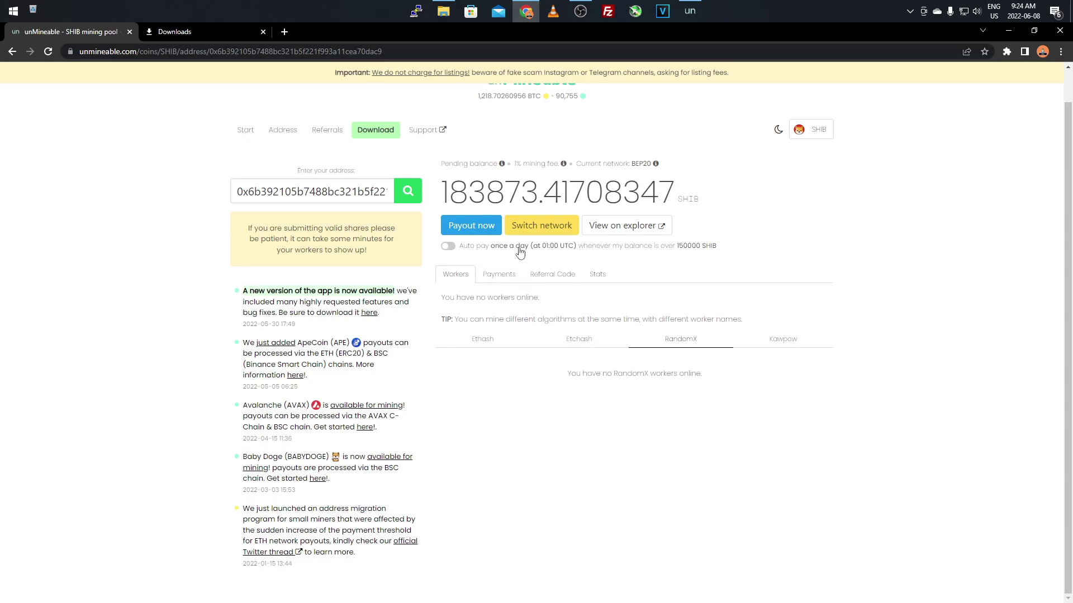
pyautogui.click(528, 226)
pyautogui.scroll(-3, 520, 337)
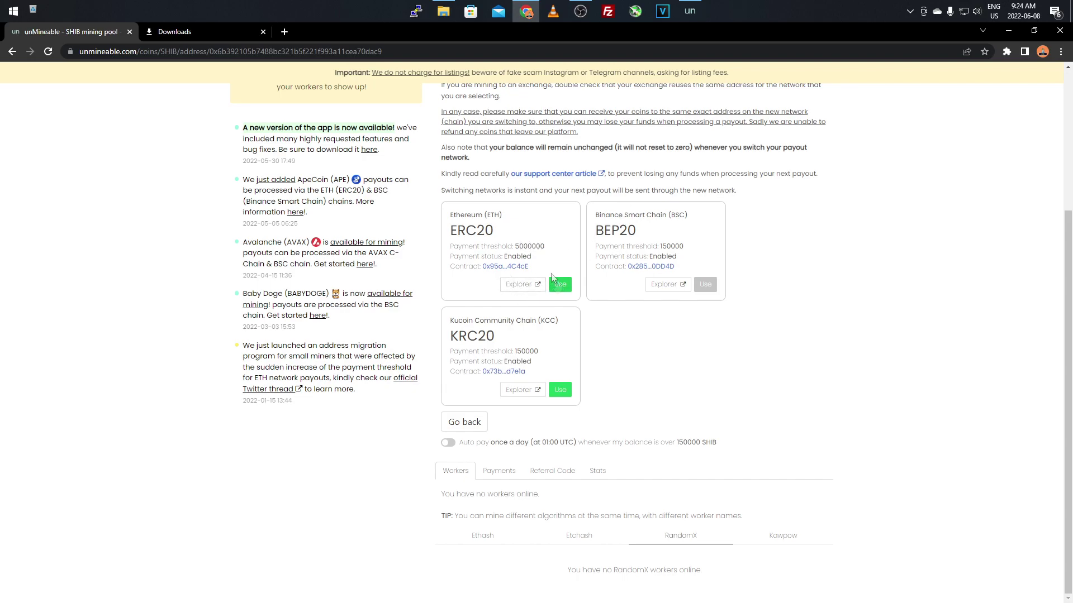
pyautogui.click(465, 424)
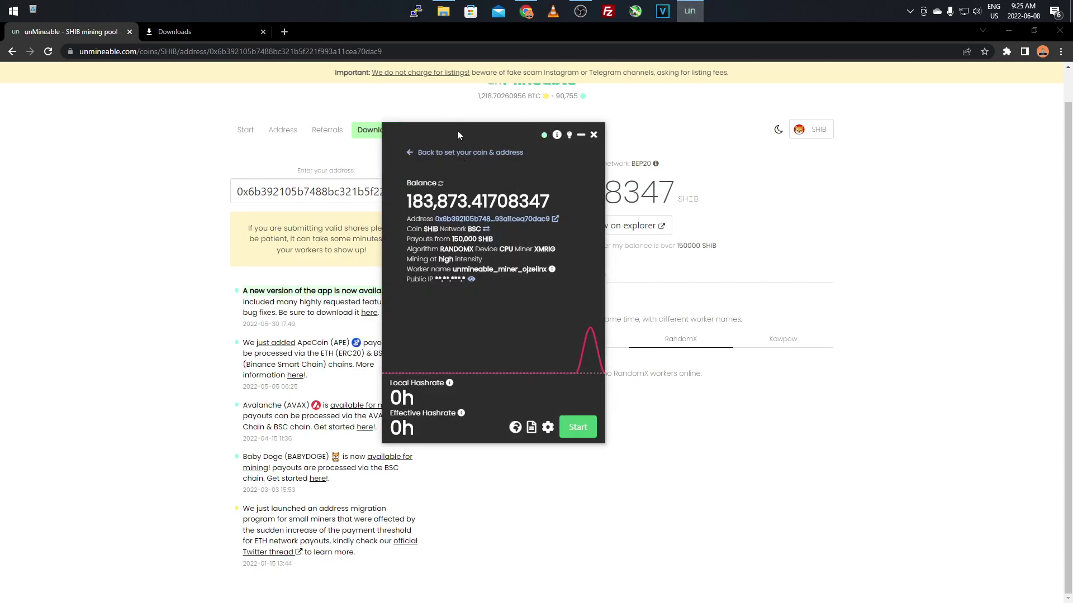
# Step: Return to the miner's hardware selection, compare the GPU option, keep CPU, and proceed to the coin and address page
pyautogui.moveTo(457, 130); pyautogui.dragTo(500, 162)
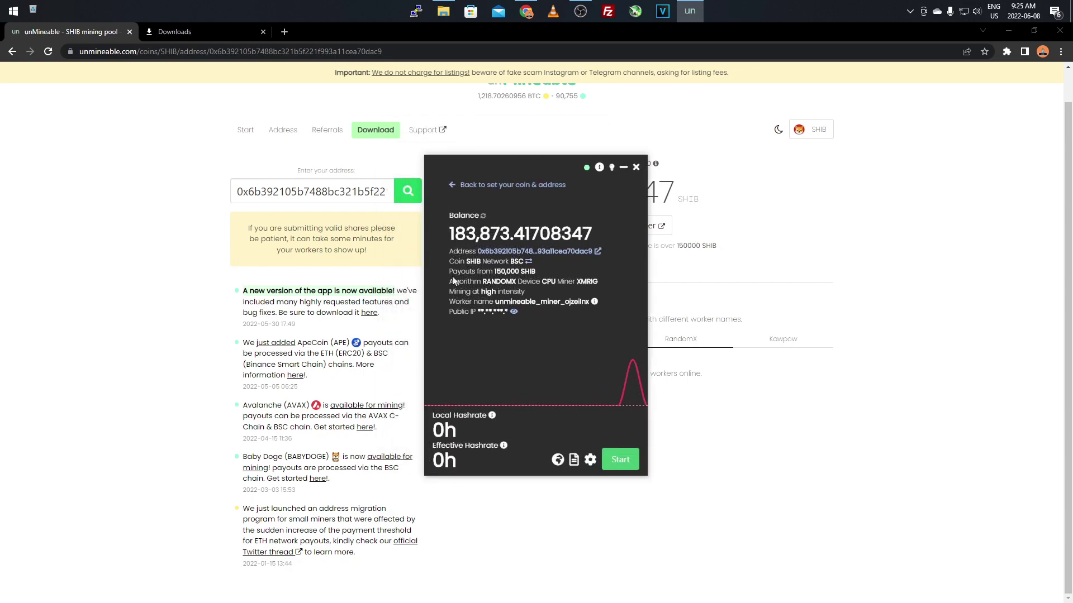
pyautogui.click(475, 185)
pyautogui.click(476, 186)
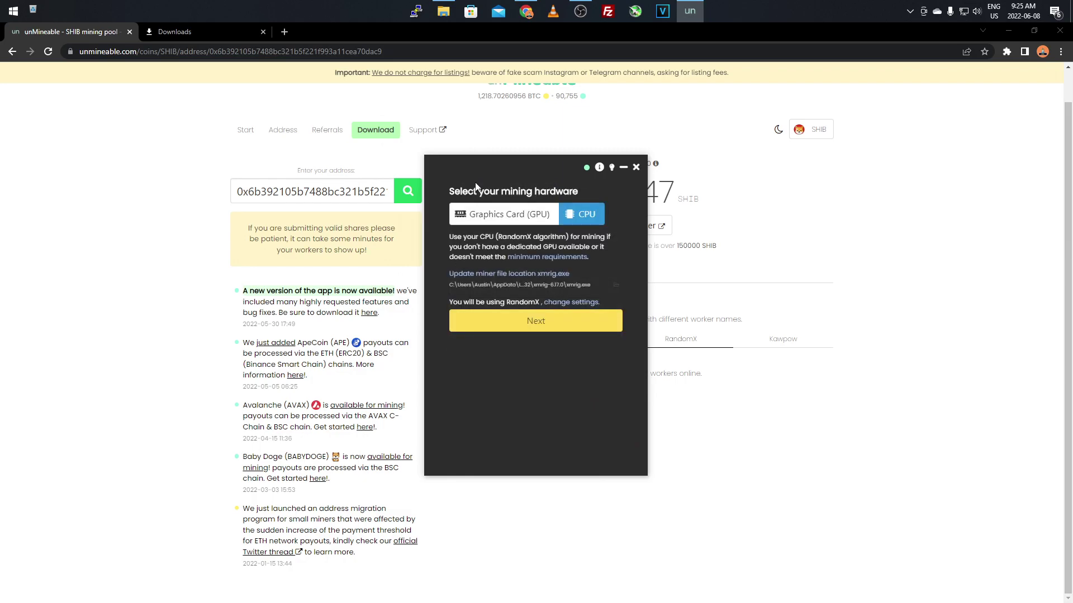
pyautogui.click(550, 222)
pyautogui.click(568, 219)
pyautogui.click(538, 325)
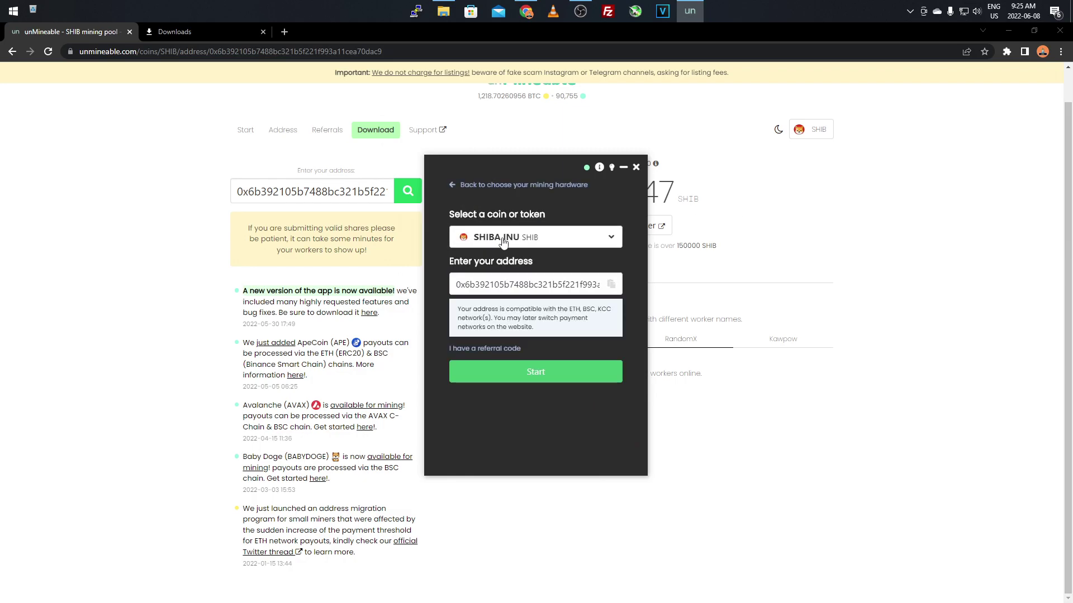